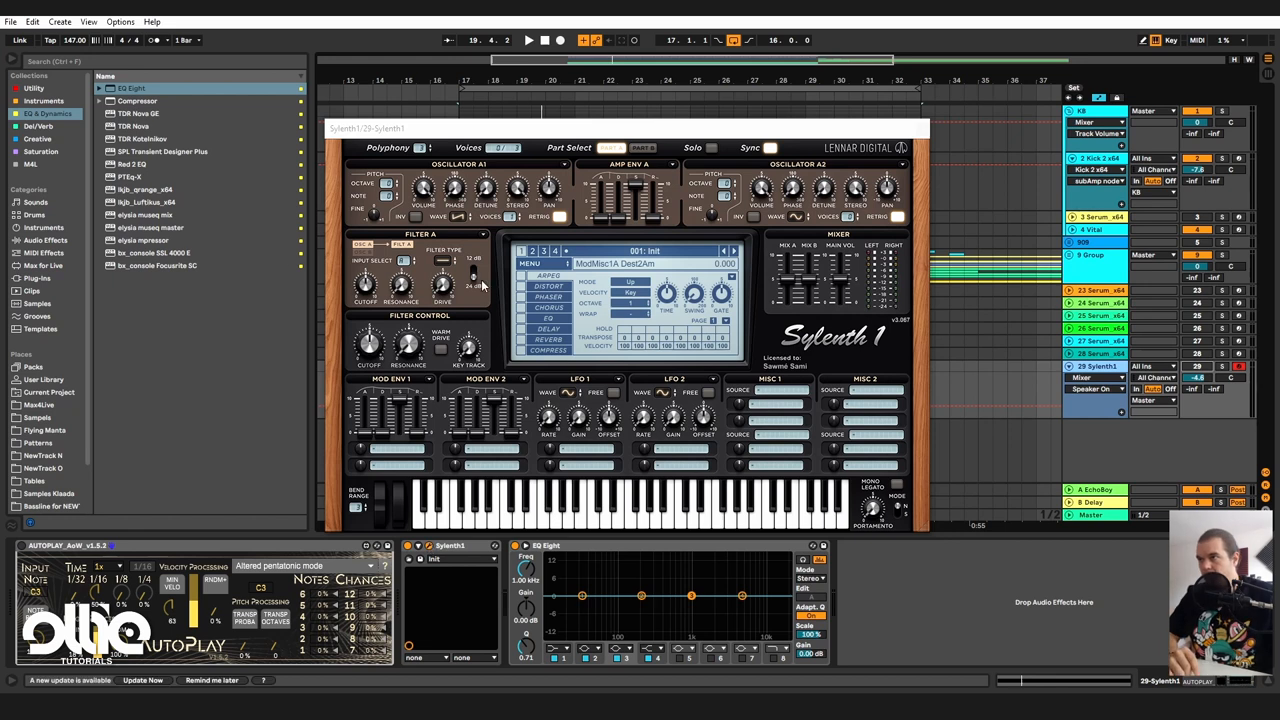
Glance at Sylenth1's preset list, then set Filter A's type to Lowpass.
left_click(435, 183)
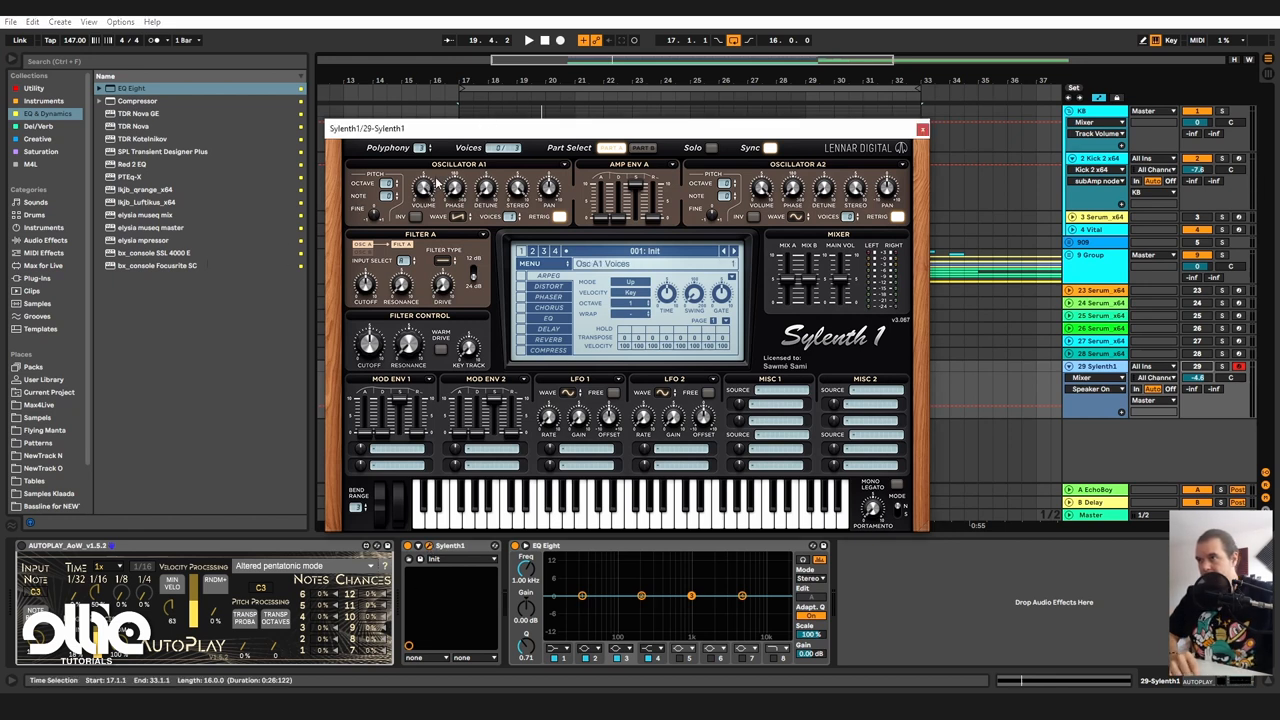
left_click(424, 190)
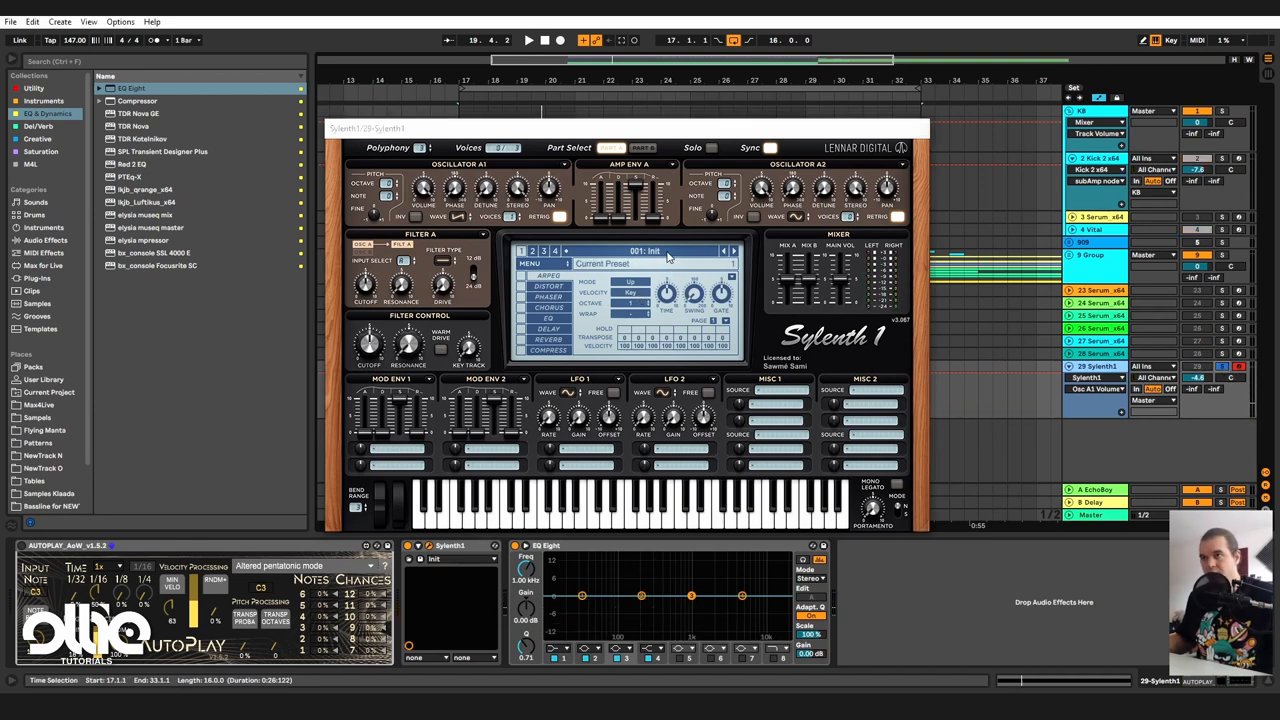
left_click(668, 257)
left_click(676, 192)
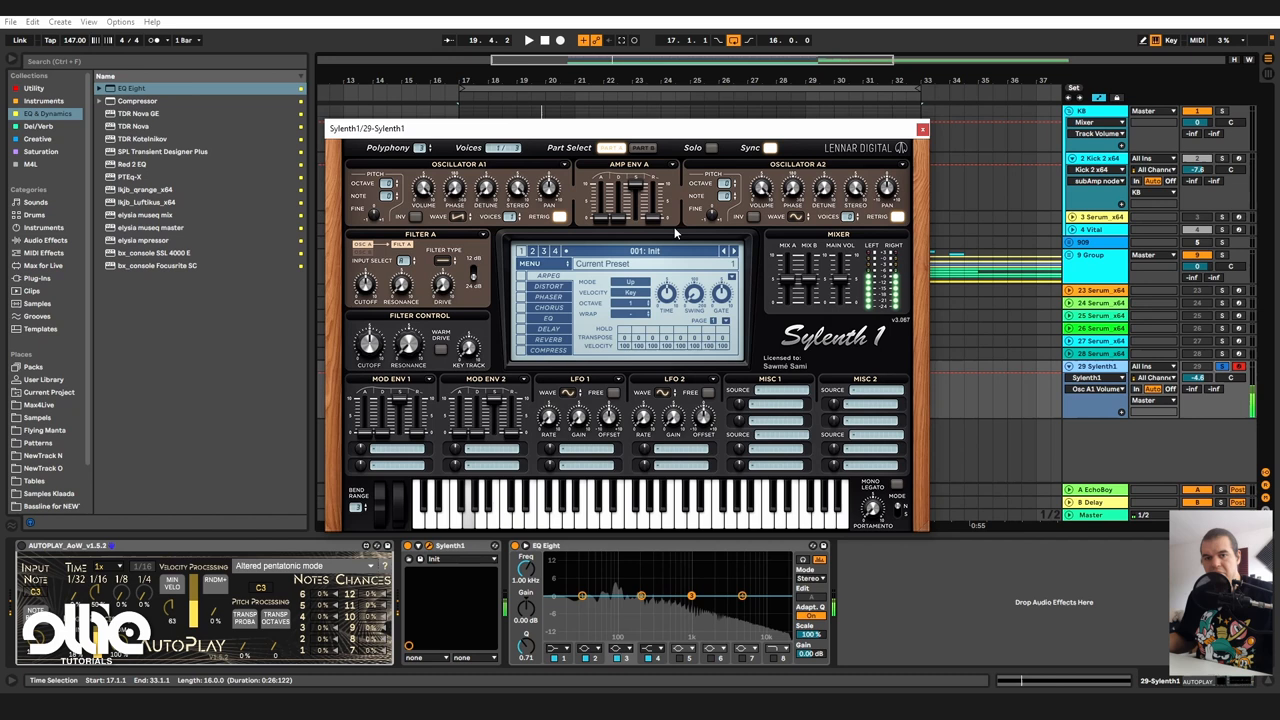
left_click(425, 198)
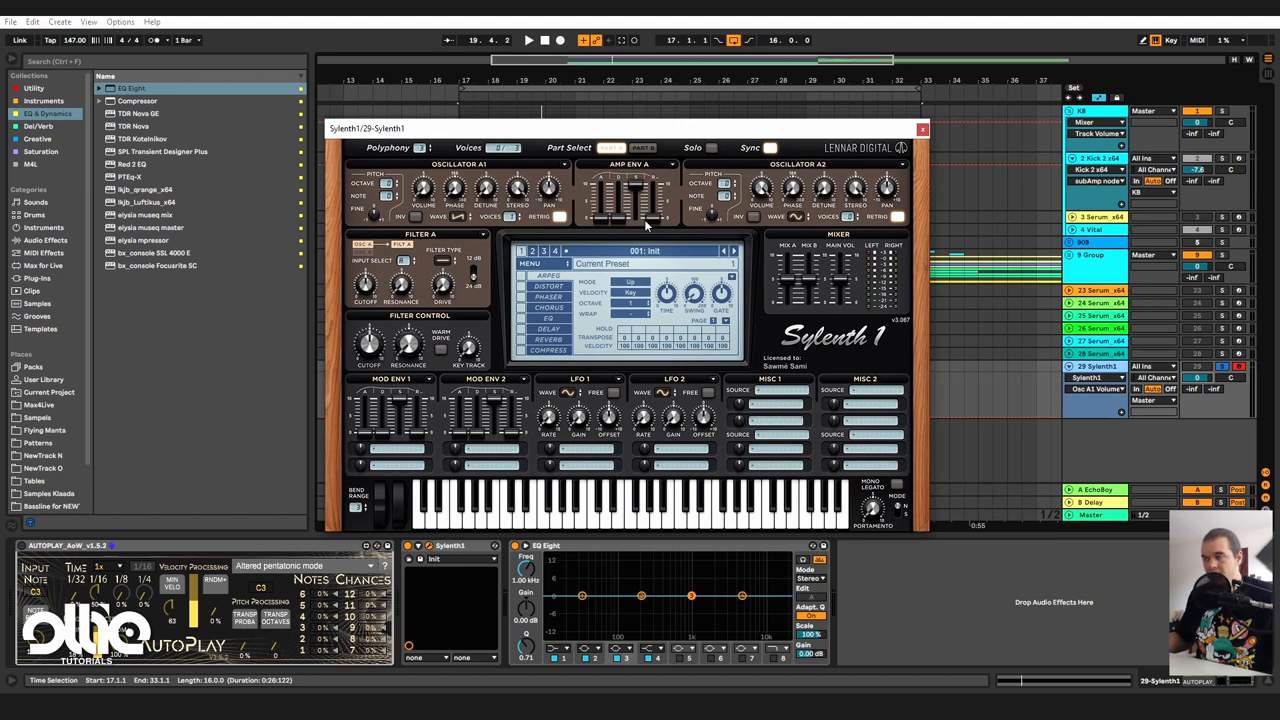
left_click(444, 261)
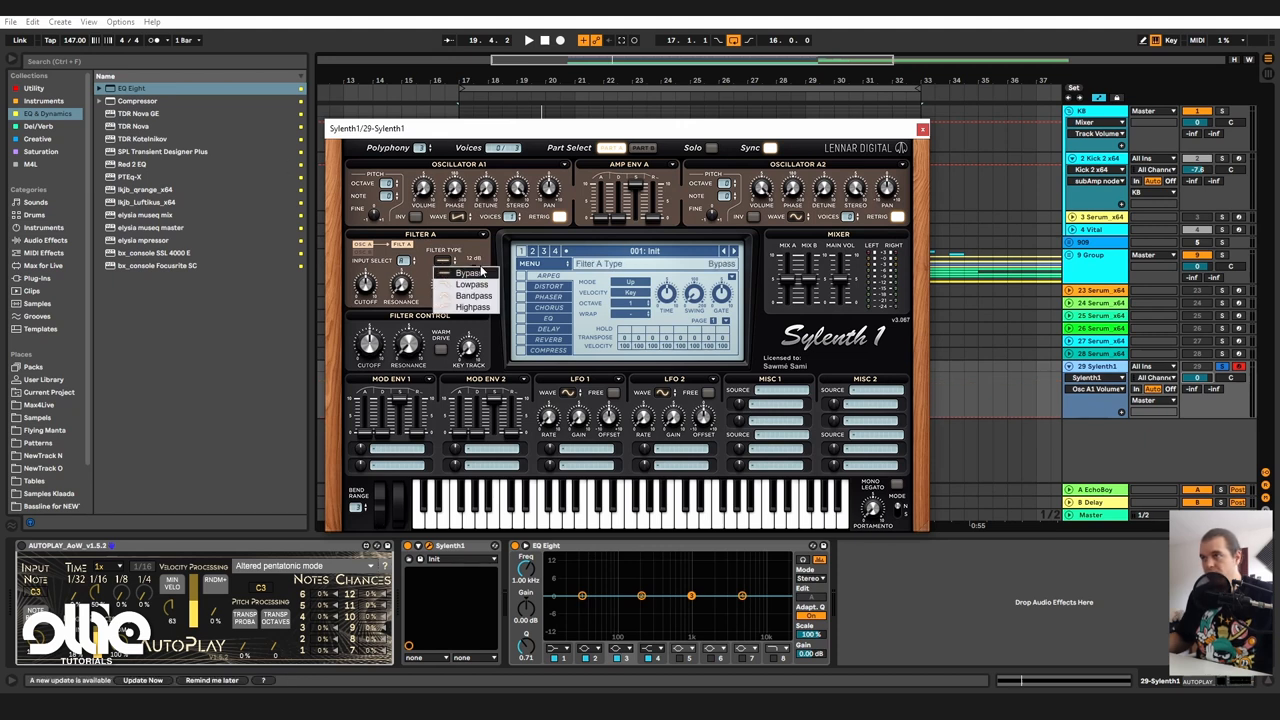
left_click(469, 287)
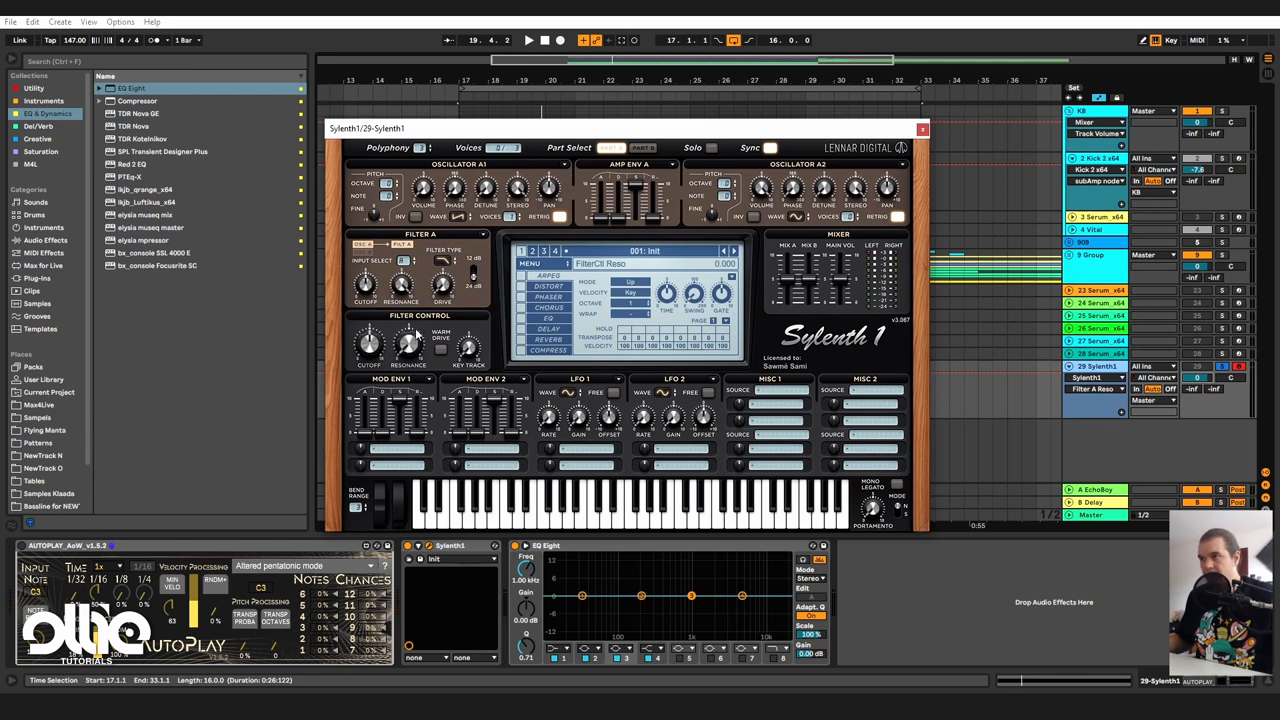
Raise the filter-control resonance to about 3.8 and check Filter A cutoff reads 5.0.
left_click_drag(416, 348, 446, 305)
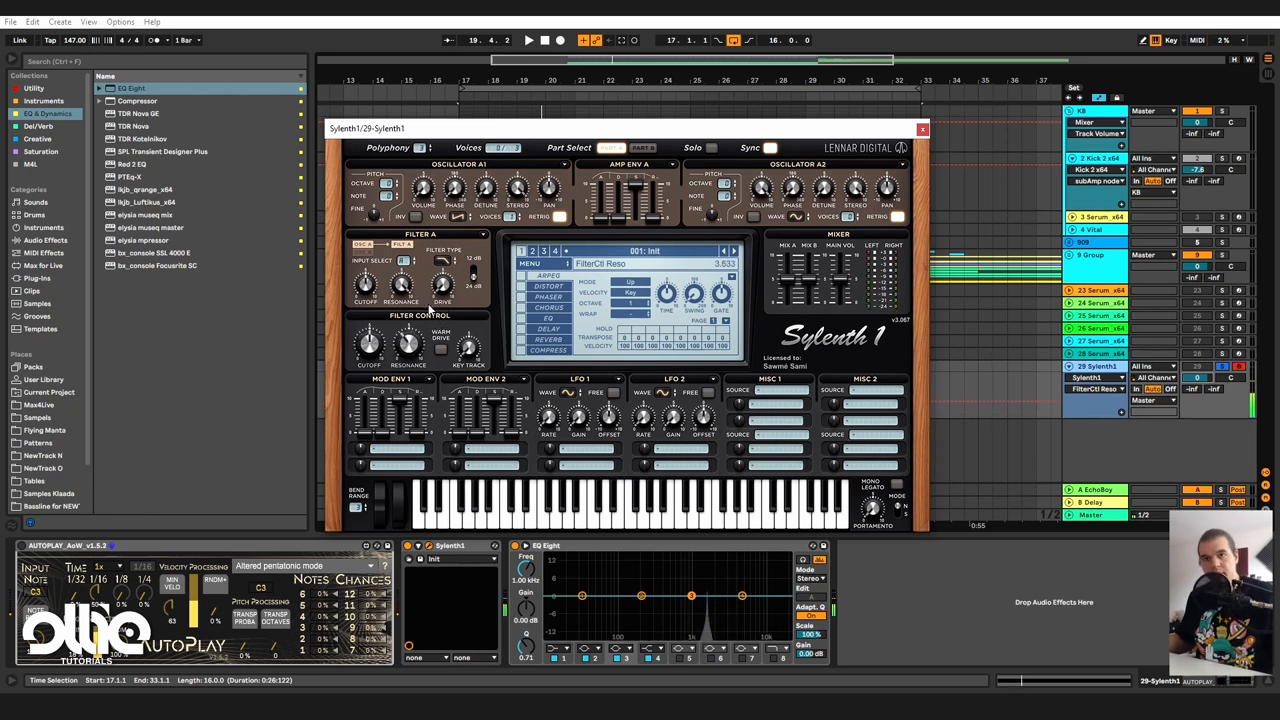
left_click(467, 347)
left_click(368, 287)
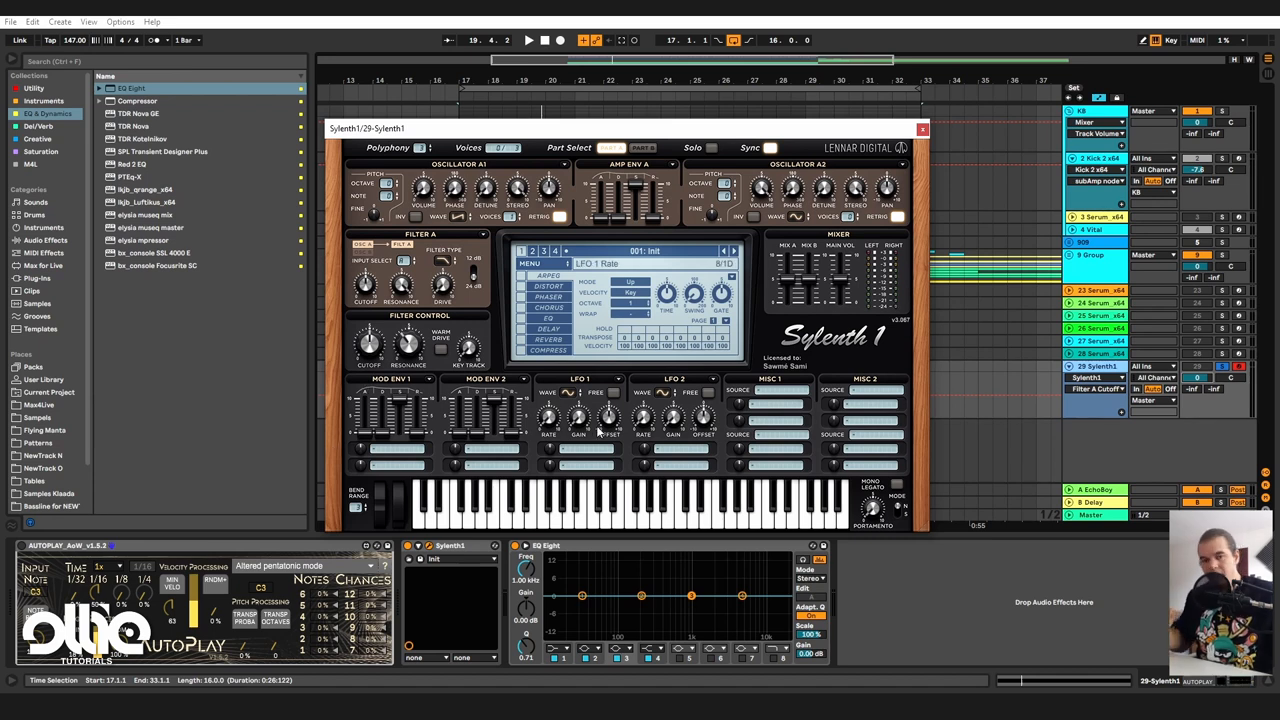
Route LFO 1 to Cutoff A, set it free-running and speed its rate up considerably.
left_click(560, 462)
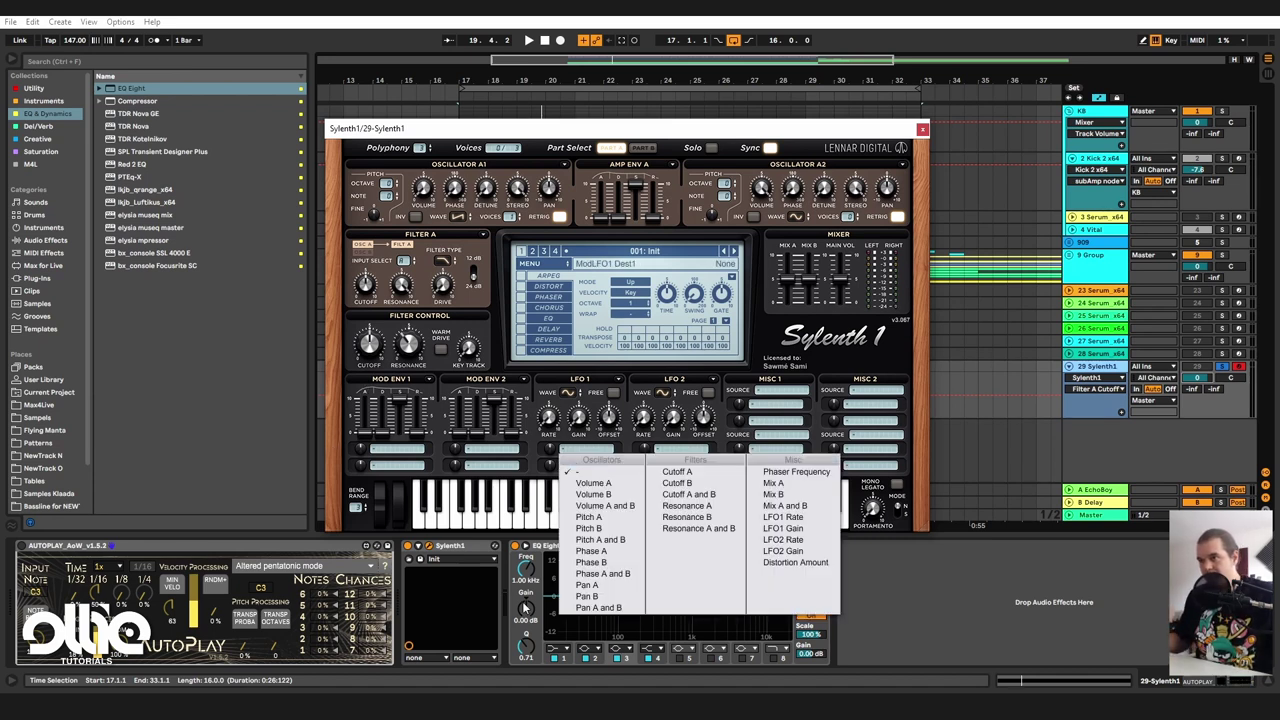
left_click(662, 475)
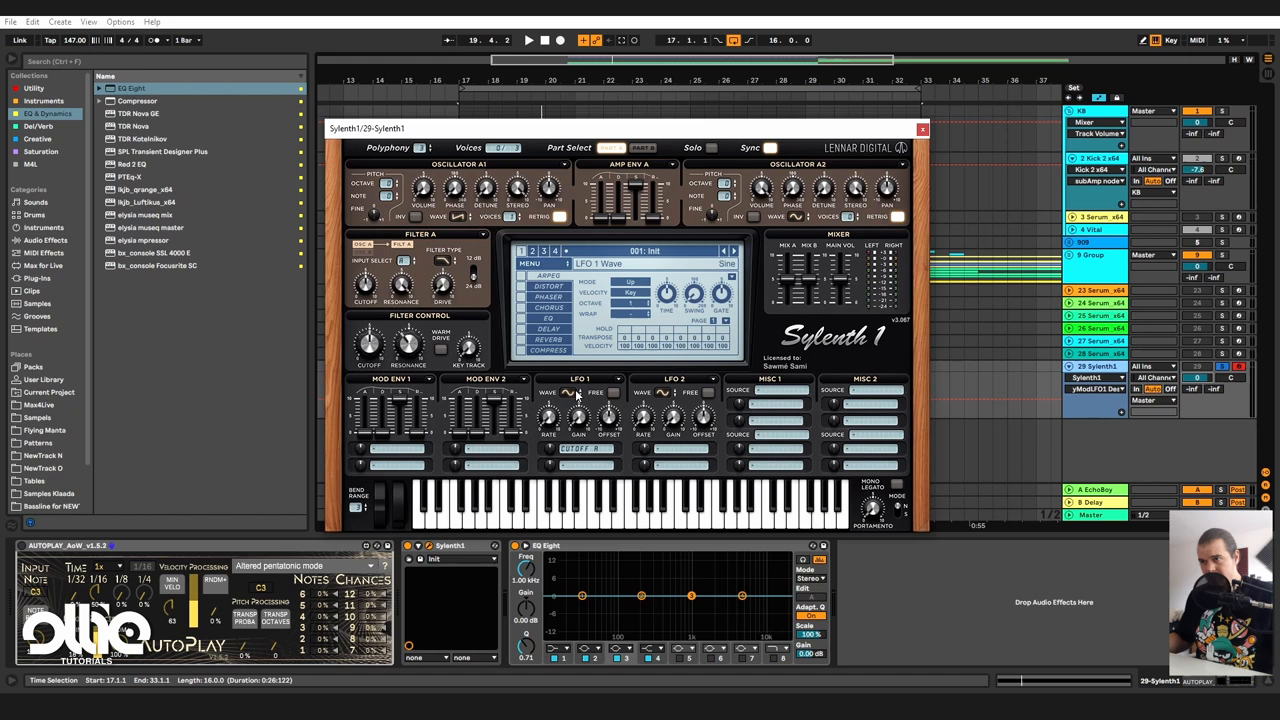
left_click(612, 393)
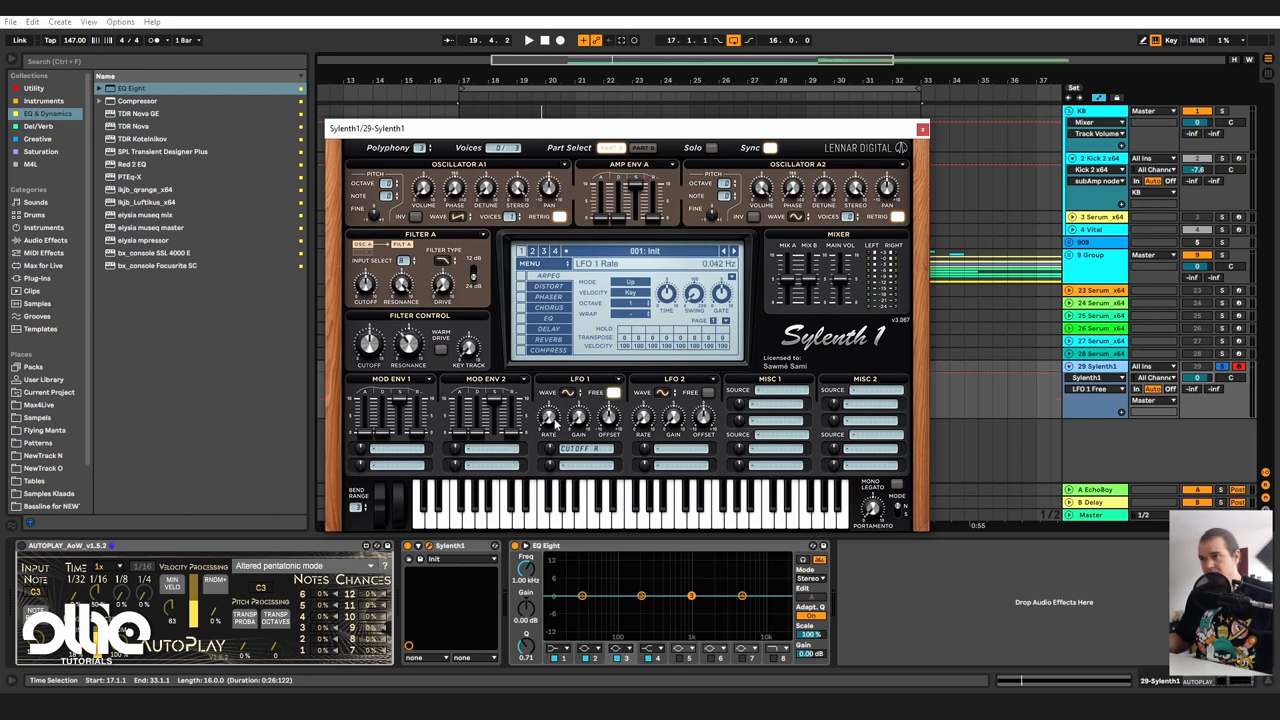
left_click_drag(556, 422, 548, 414)
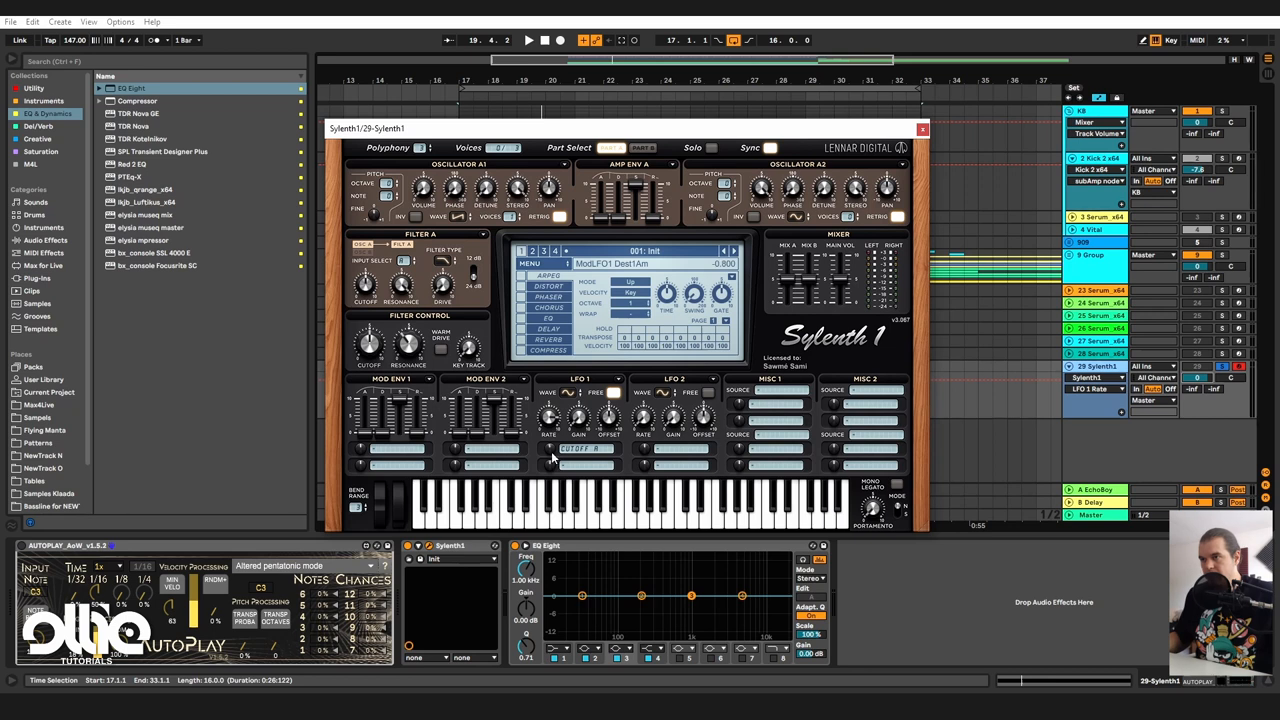
Reduce LFO 1's cutoff depth slightly and raise LFO 1 gain to about 1.6.
left_click_drag(551, 457, 555, 451)
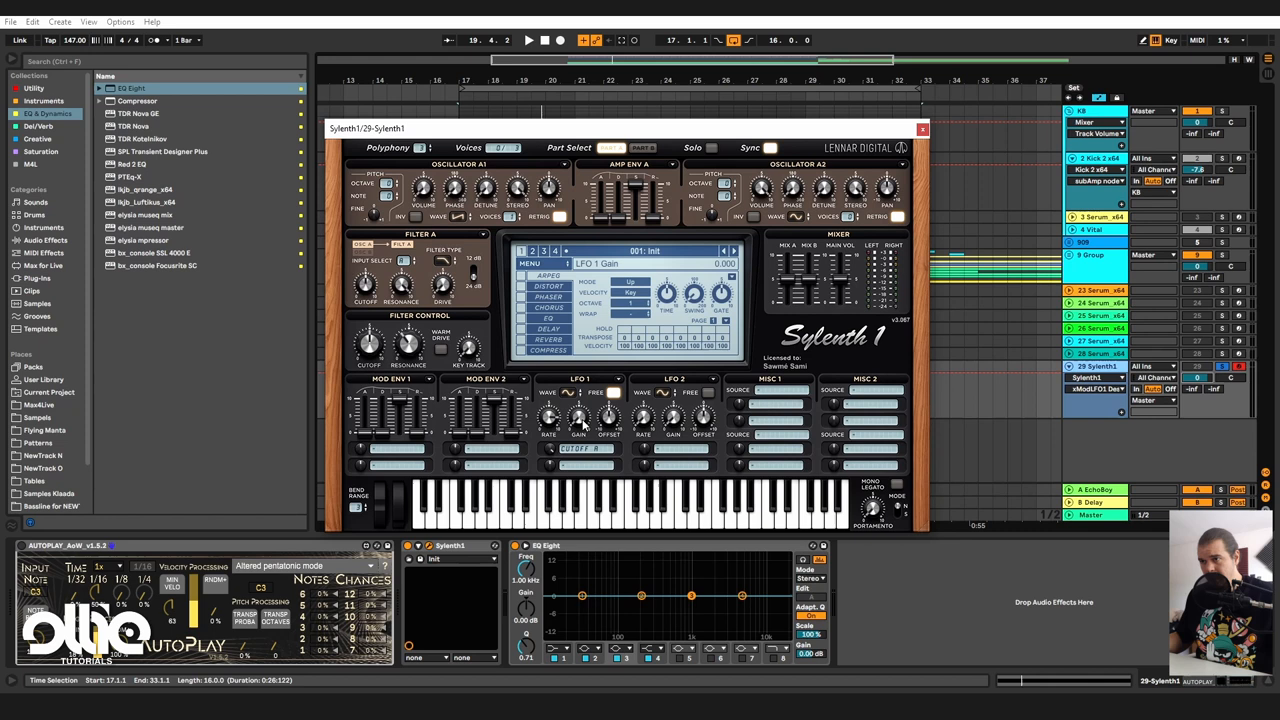
left_click(578, 418)
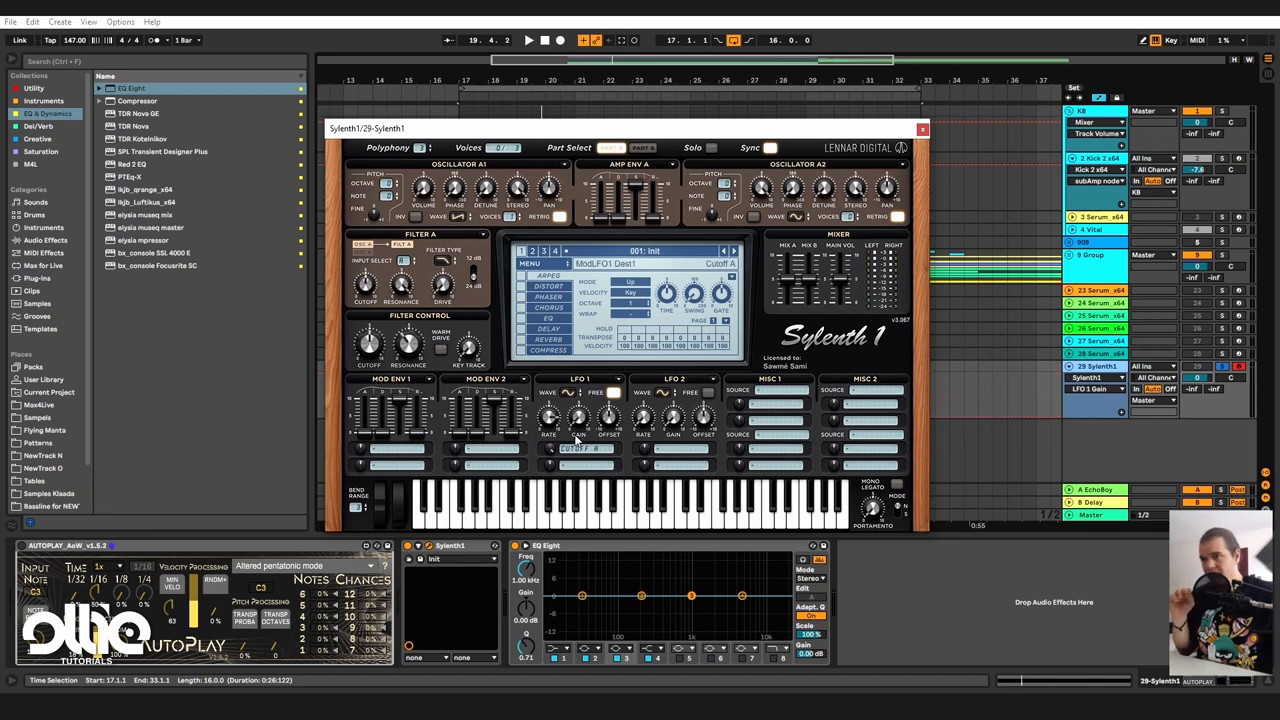
left_click_drag(580, 428, 606, 394)
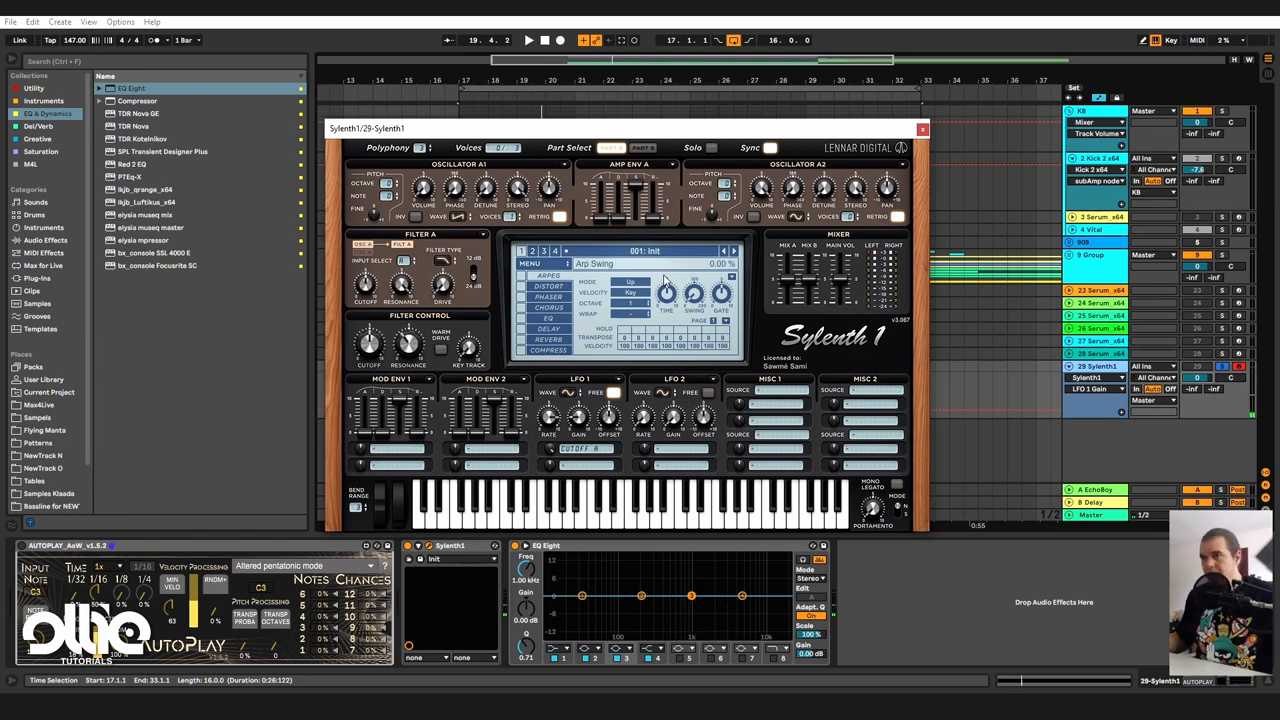
Insert a MIDI clip over bars 17–33, select the AutoPlay arpeggiator and reopen the Sylenth1 editor.
left_click(922, 129)
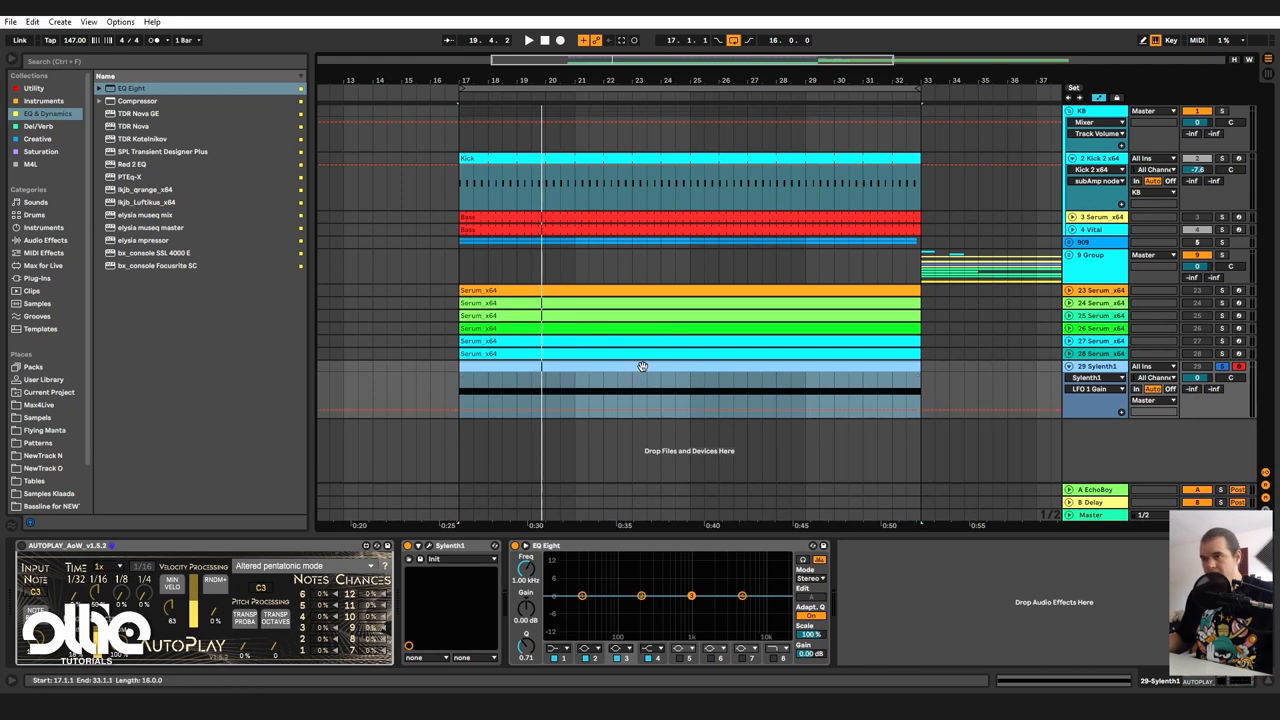
key("ctrl+shift+m")
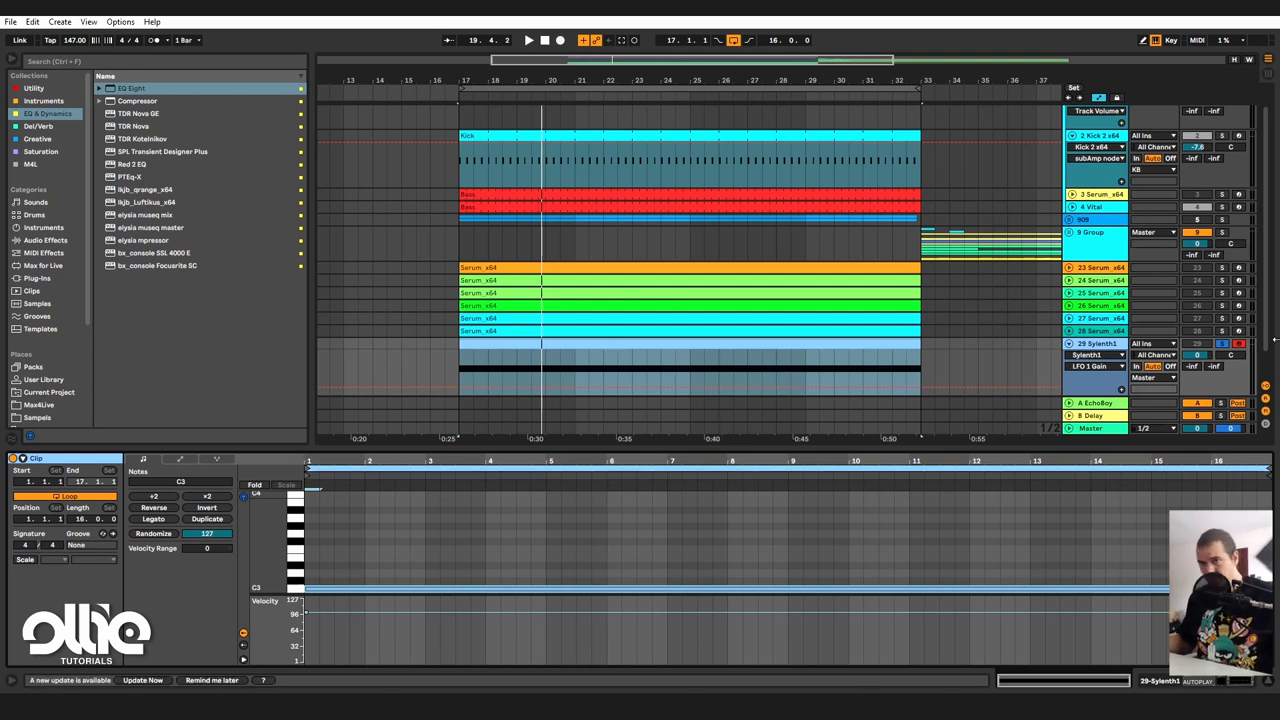
left_click(1110, 348)
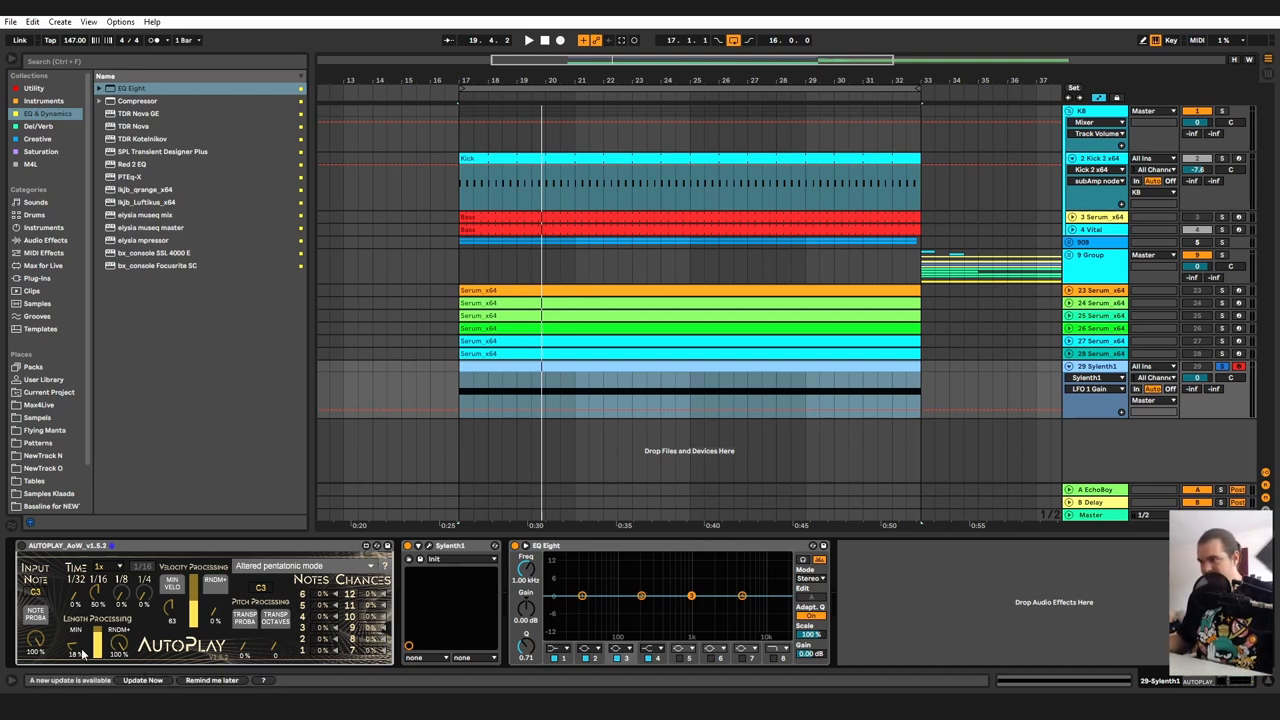
left_click(22, 547)
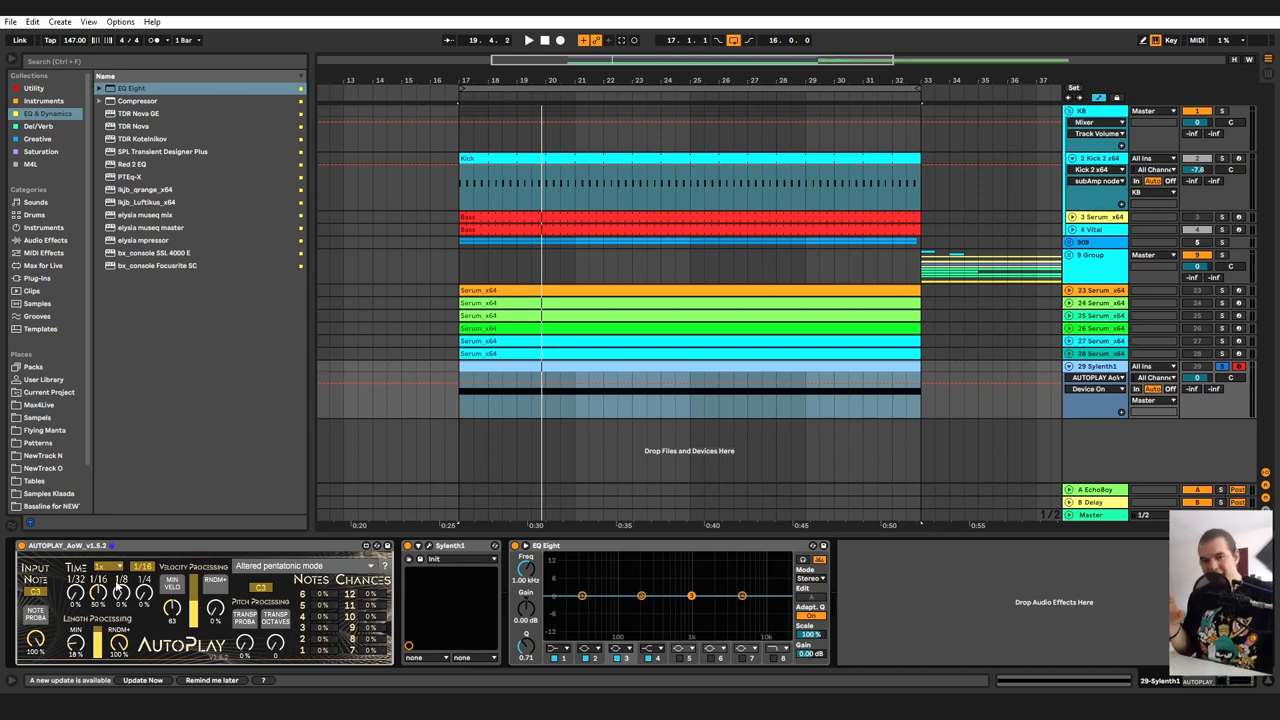
left_click(431, 546)
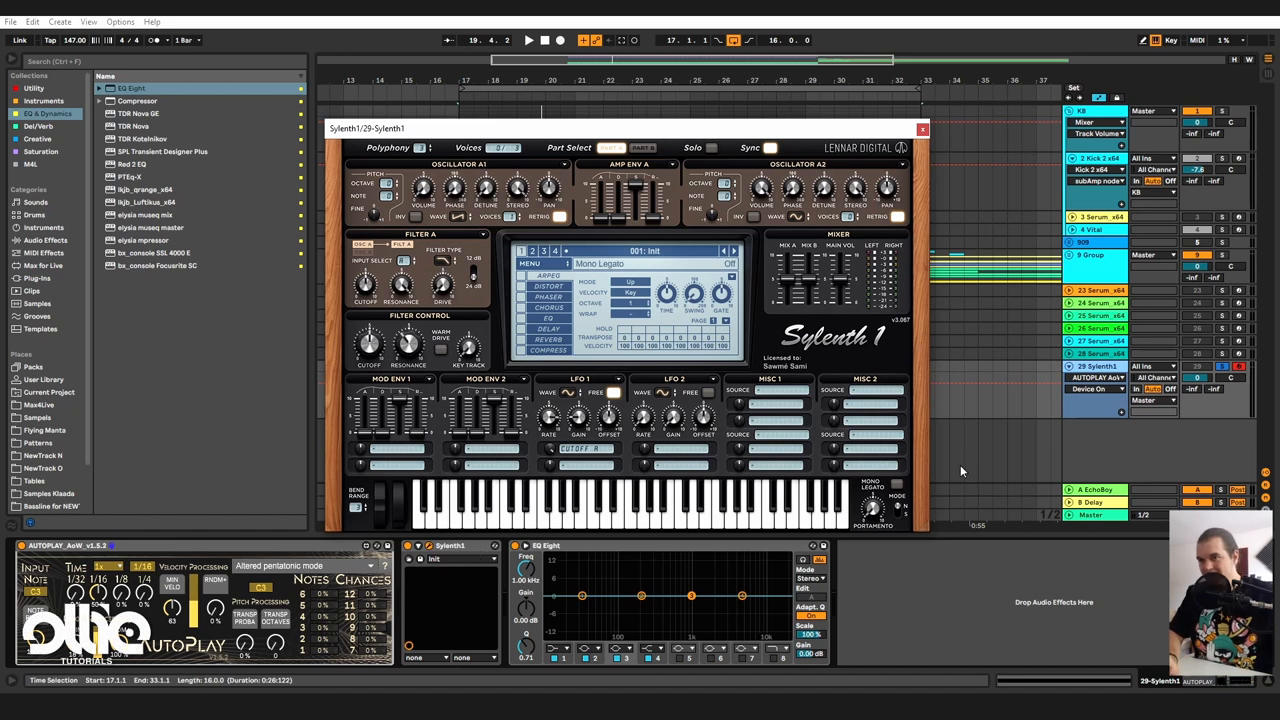
Play the arpeggio from bar 17 to audition the patch with the Sylenth1 editor focused.
key("space")
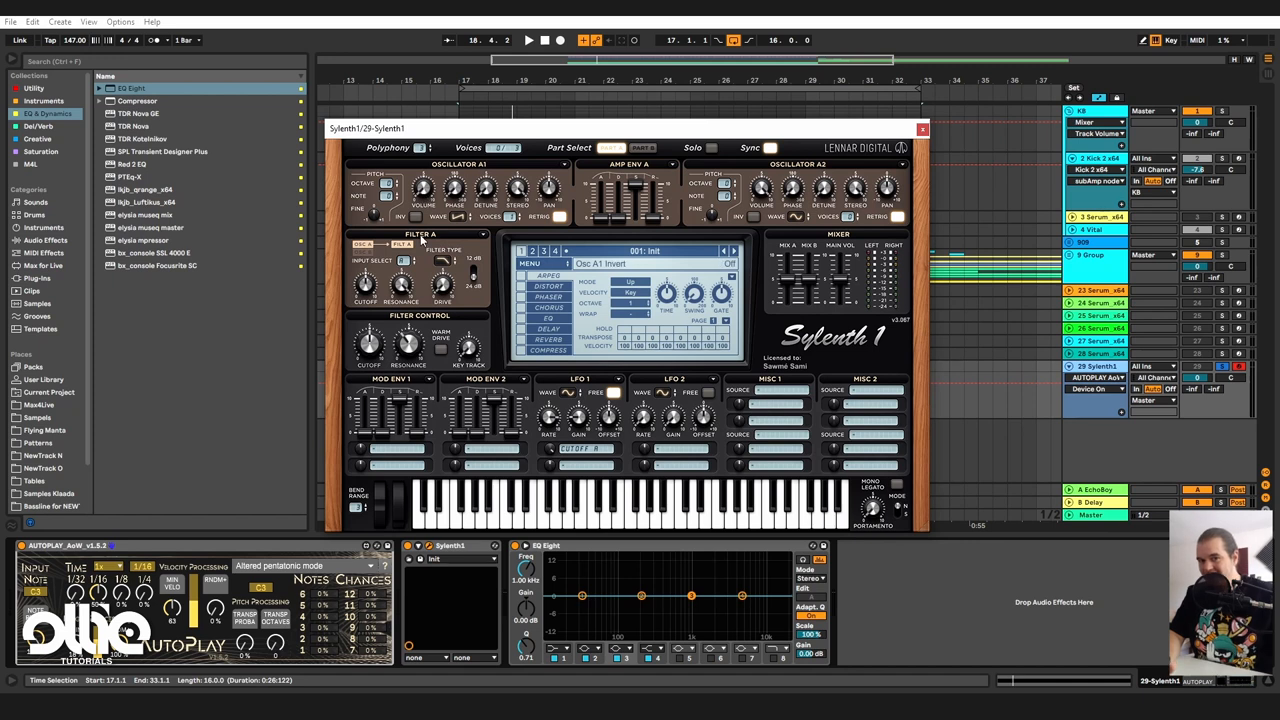
left_click(423, 188)
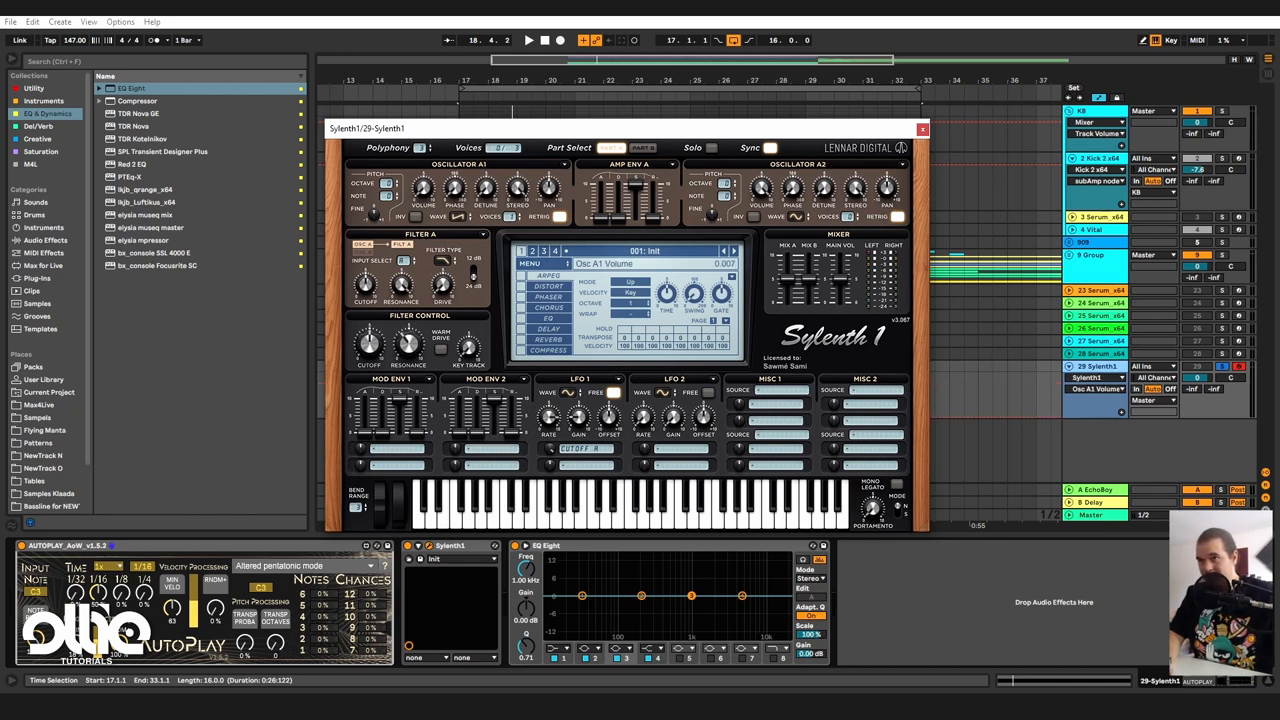
key("space")
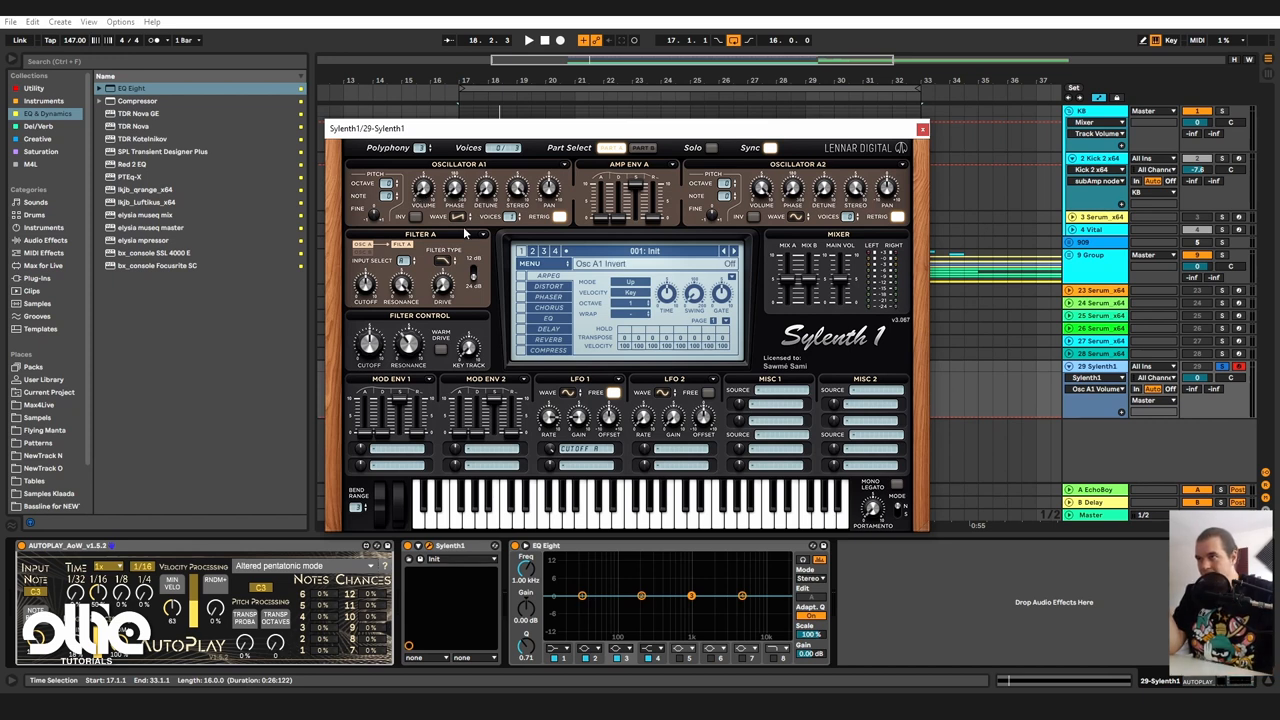
Switch oscillator A1's waveform from Saw to Sine and inspect the polyphony setting.
left_click(454, 217)
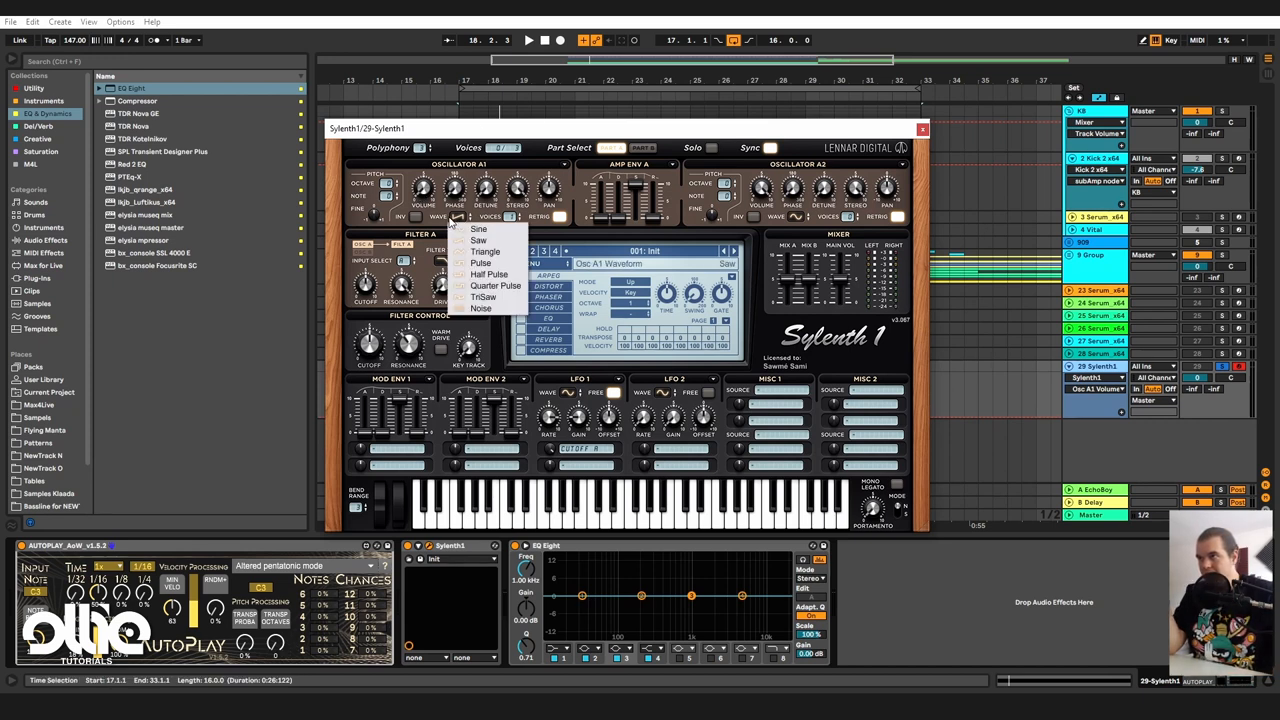
left_click(490, 230)
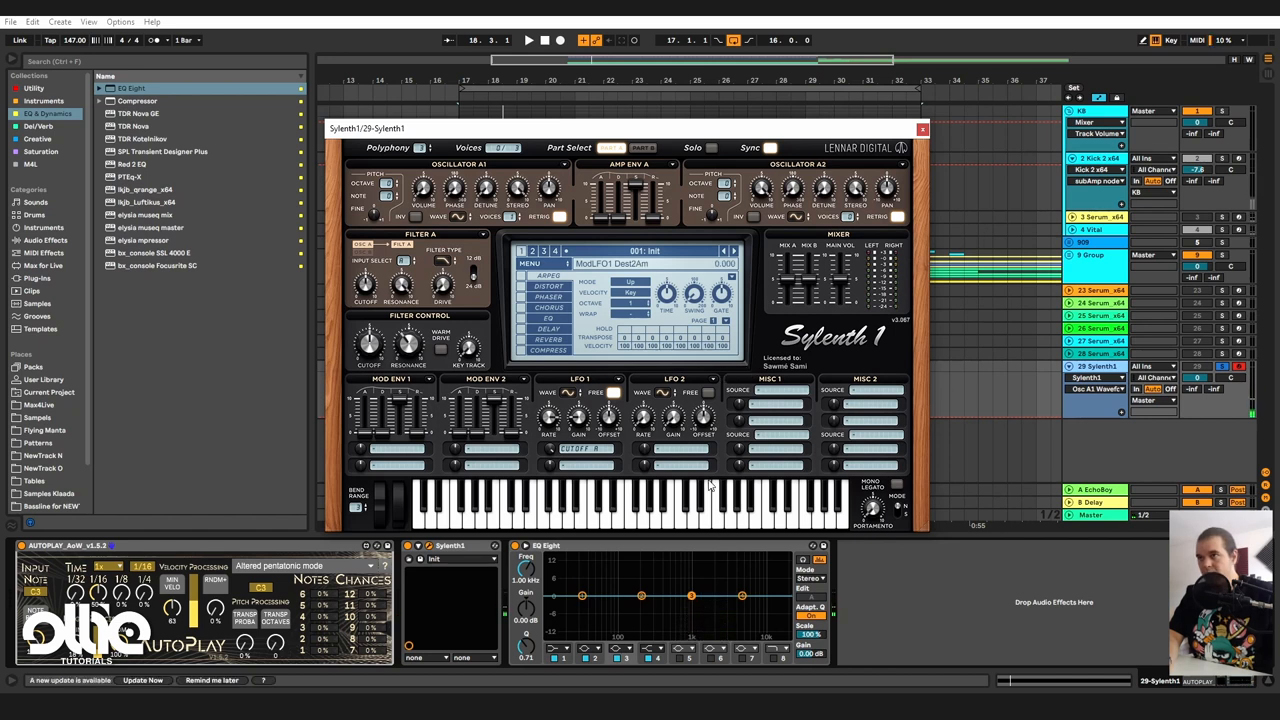
left_click(426, 149)
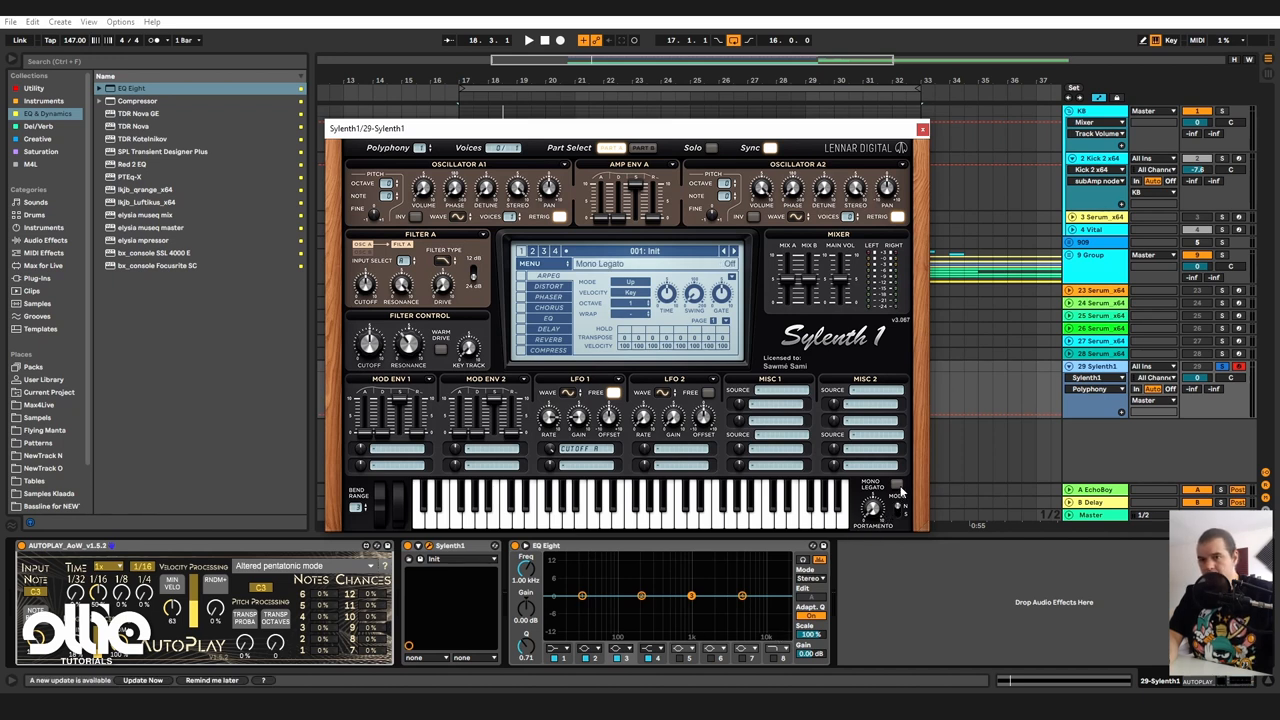
Toggle mono legato on and off, then give LFO 2 a new wave shape.
left_click(893, 486)
left_click(896, 487)
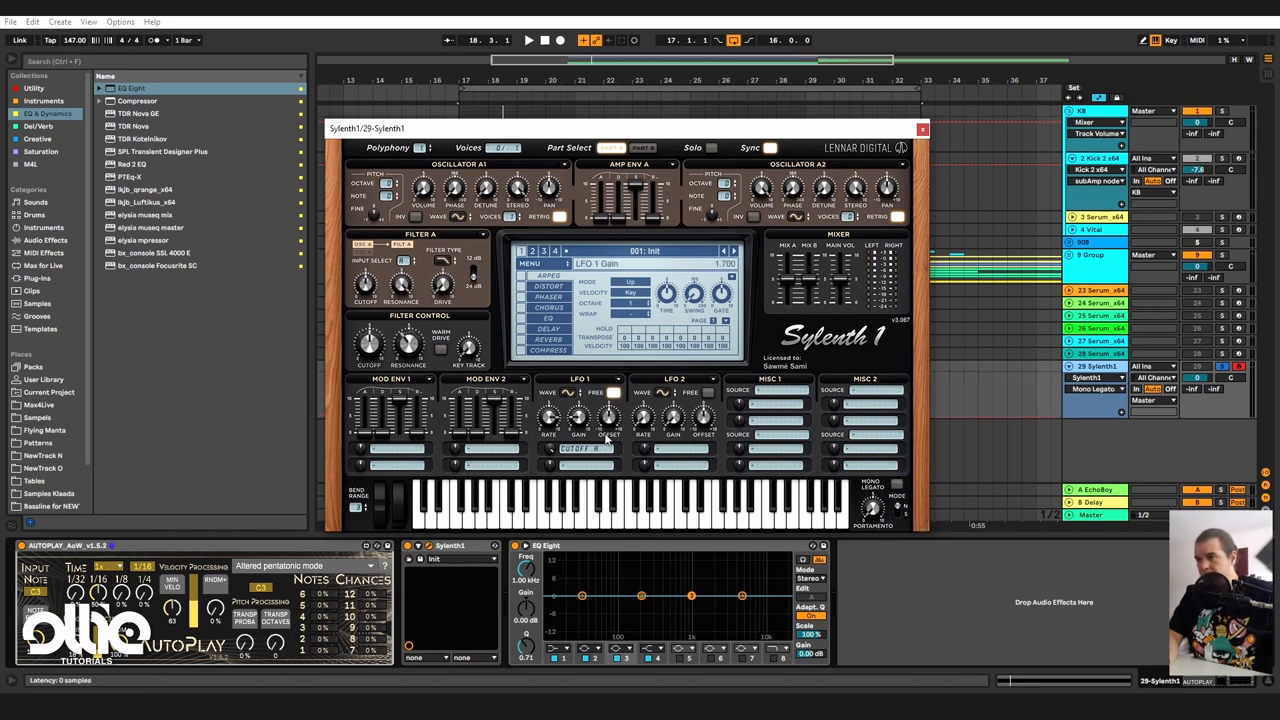
left_click(663, 390)
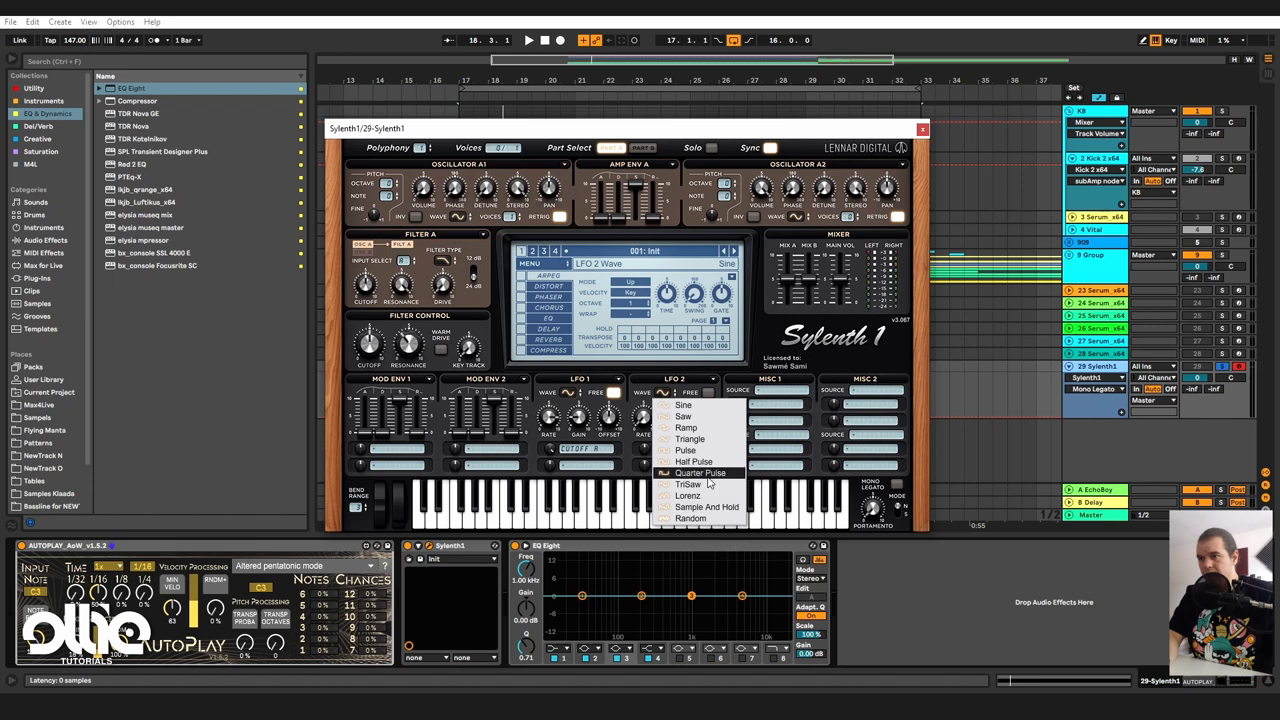
left_click(714, 508)
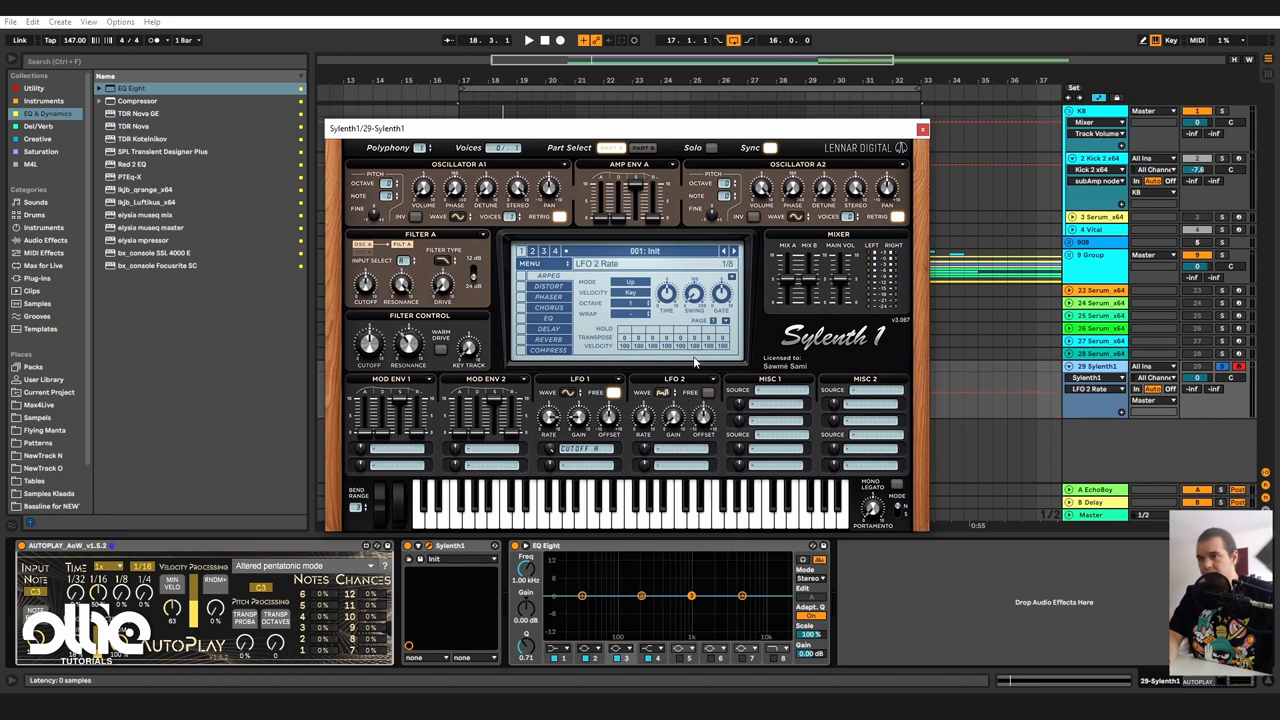
Route LFO 2 to Cutoff A and raise oscillator A1's volume to about 0.032 during playback.
left_click(658, 448)
left_click(759, 476)
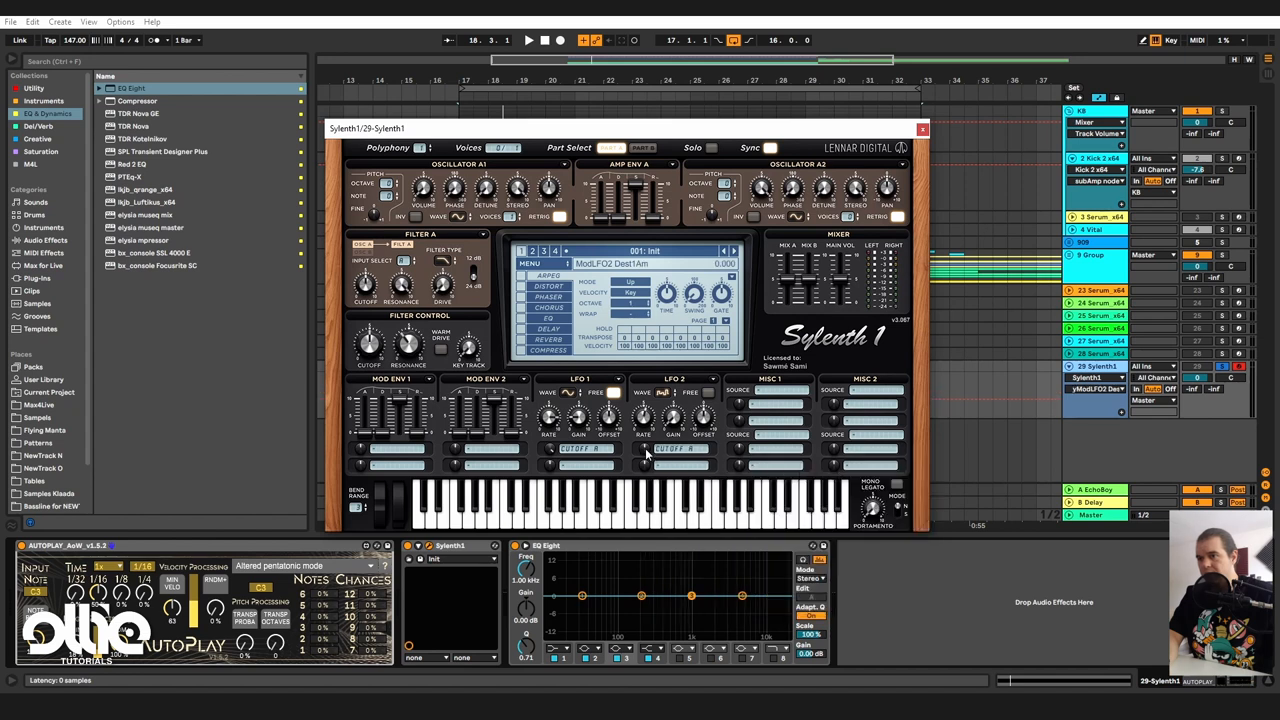
key("space")
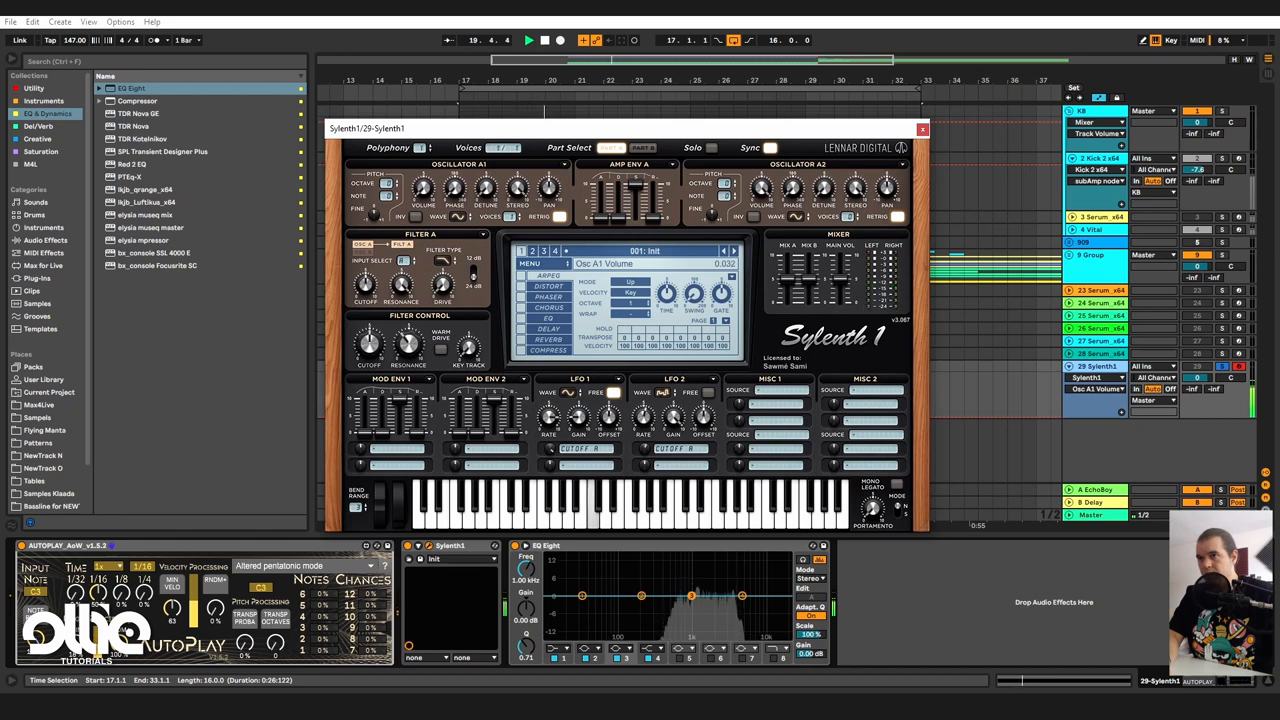
left_click_drag(423, 190, 420, 195)
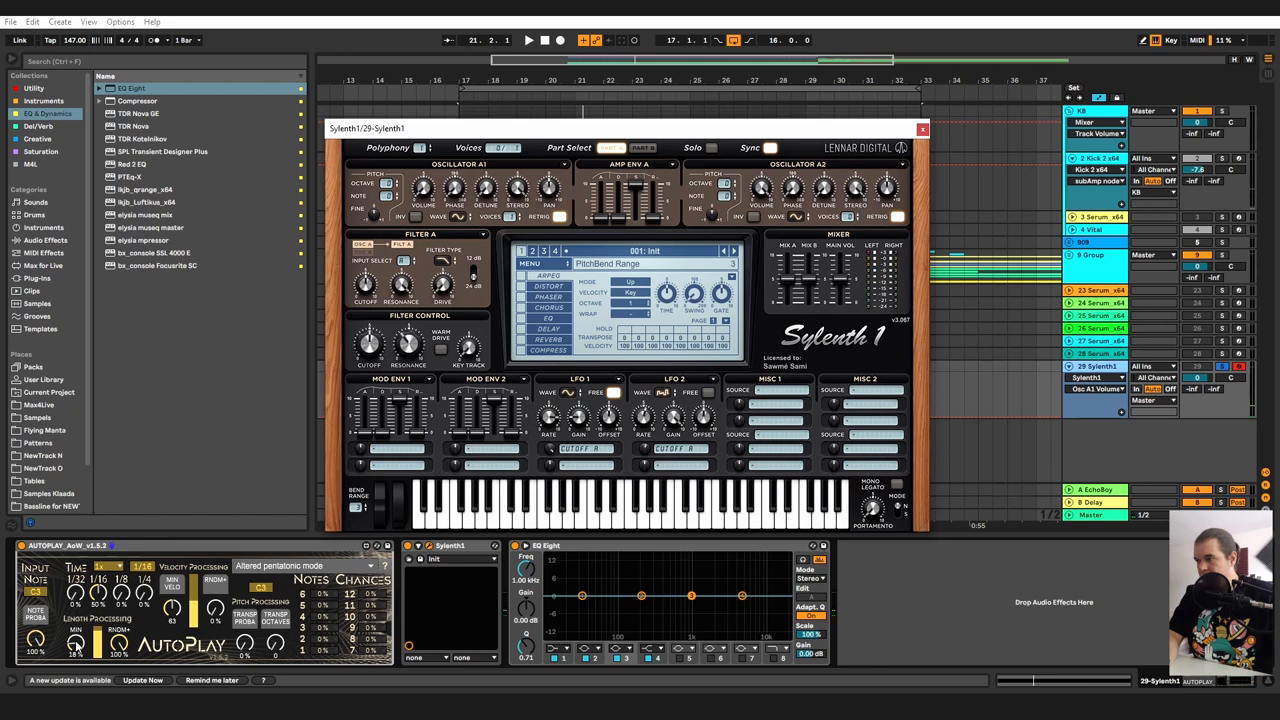
Set AutoPlay's minimum note length to 30% and briefly play the arp to hear it.
left_click(75, 645)
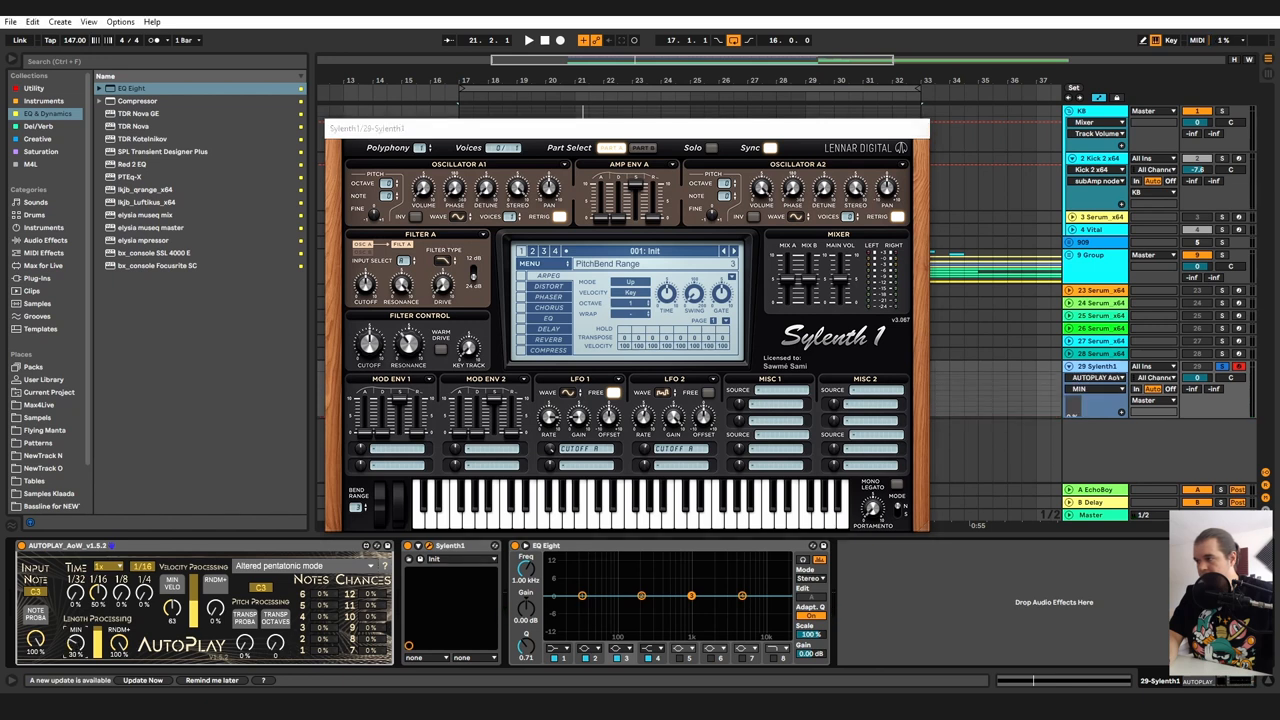
key("space")
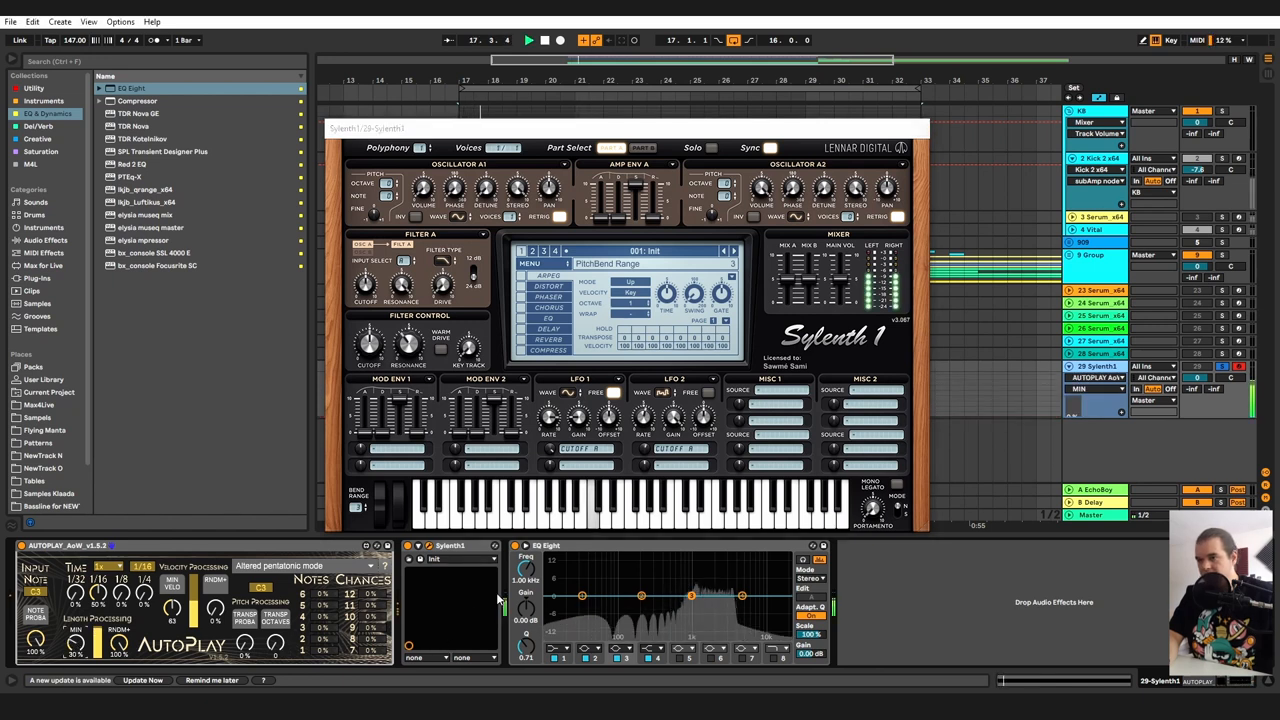
key("space")
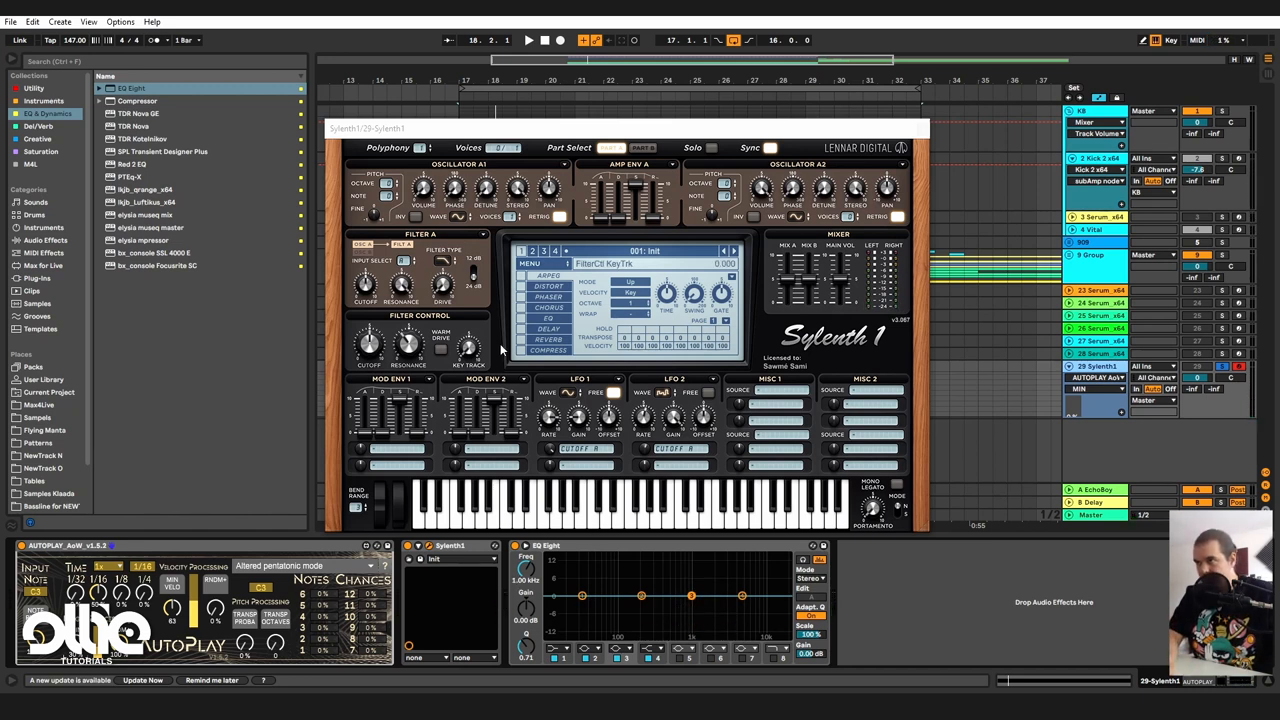
Try Filter A as bandpass, then choose a different filter A type.
left_click(450, 263)
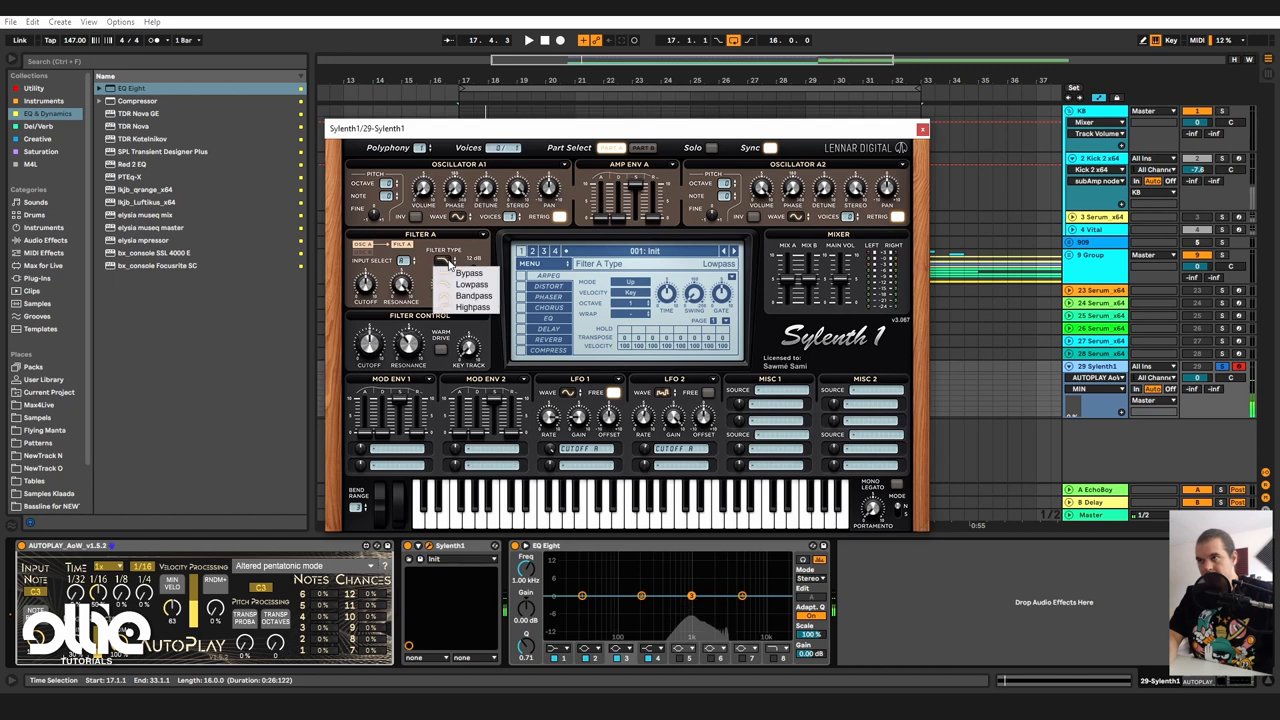
left_click(473, 296)
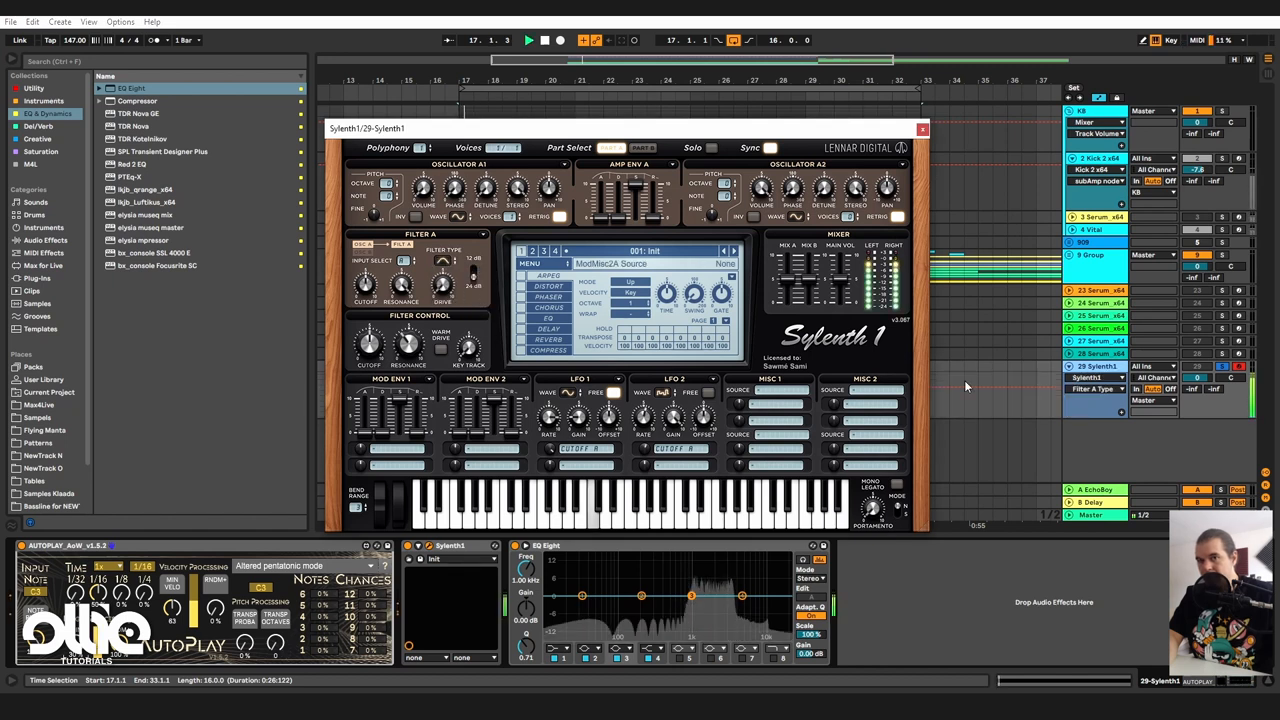
left_click(1197, 378)
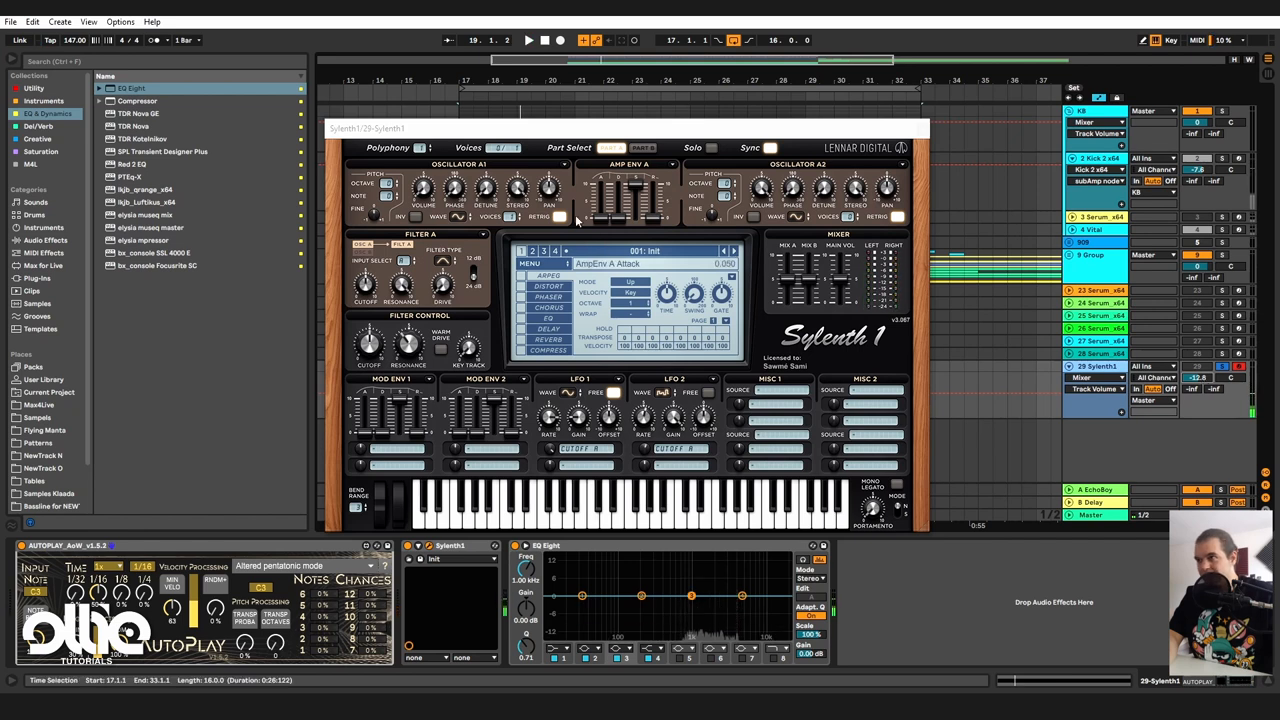
left_click(444, 261)
left_click(465, 314)
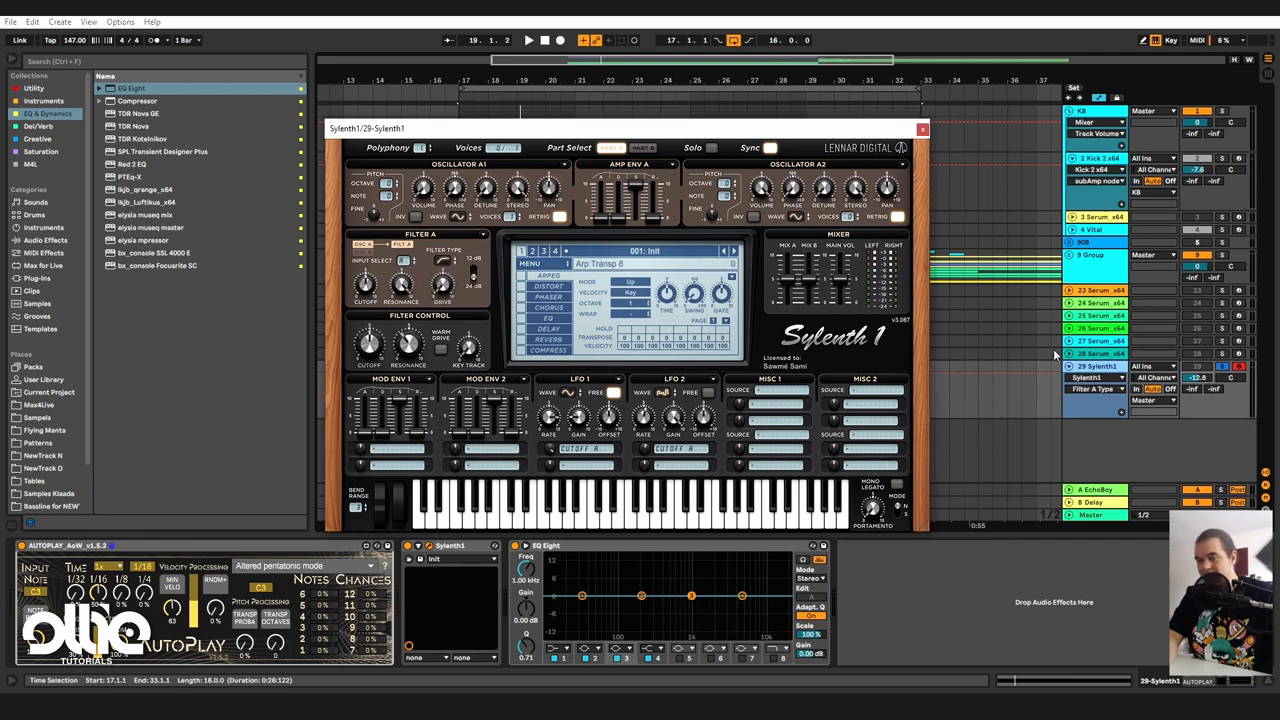
Raise the Sylenth1 track volume to -9.0 dB and turn filter resonance up to about 3.57.
left_click_drag(1197, 378, 1197, 360)
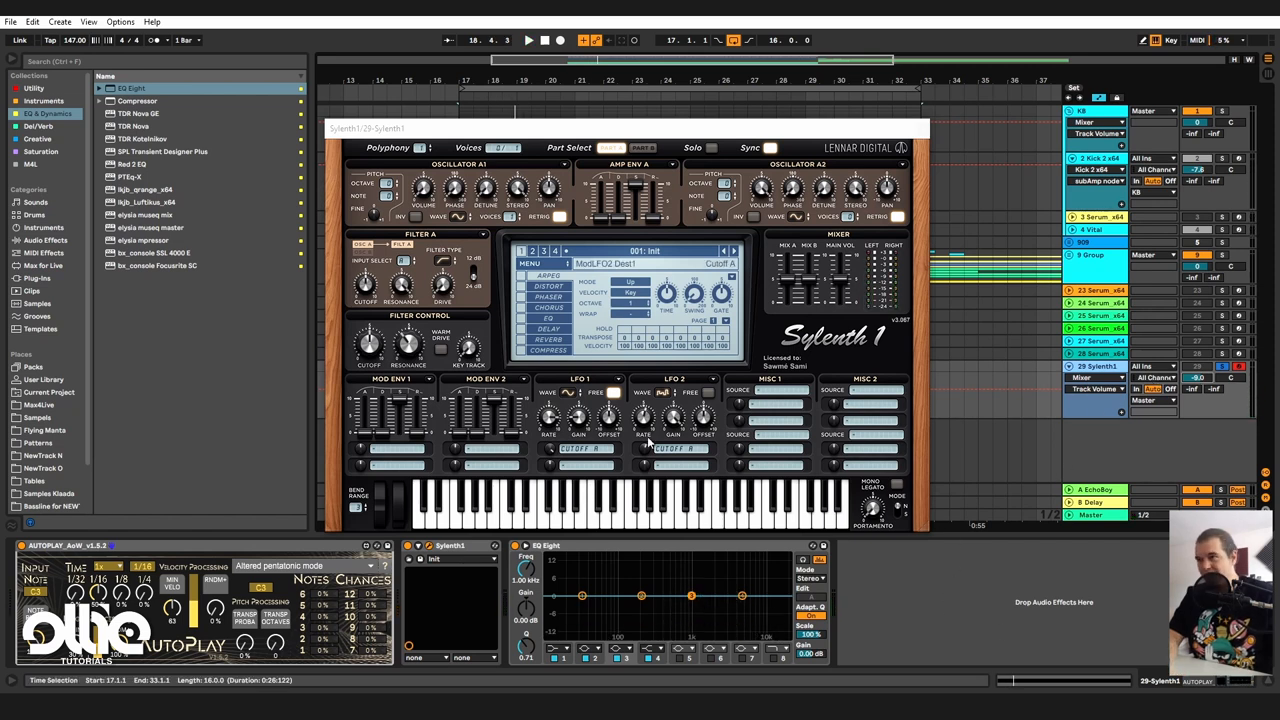
key("space")
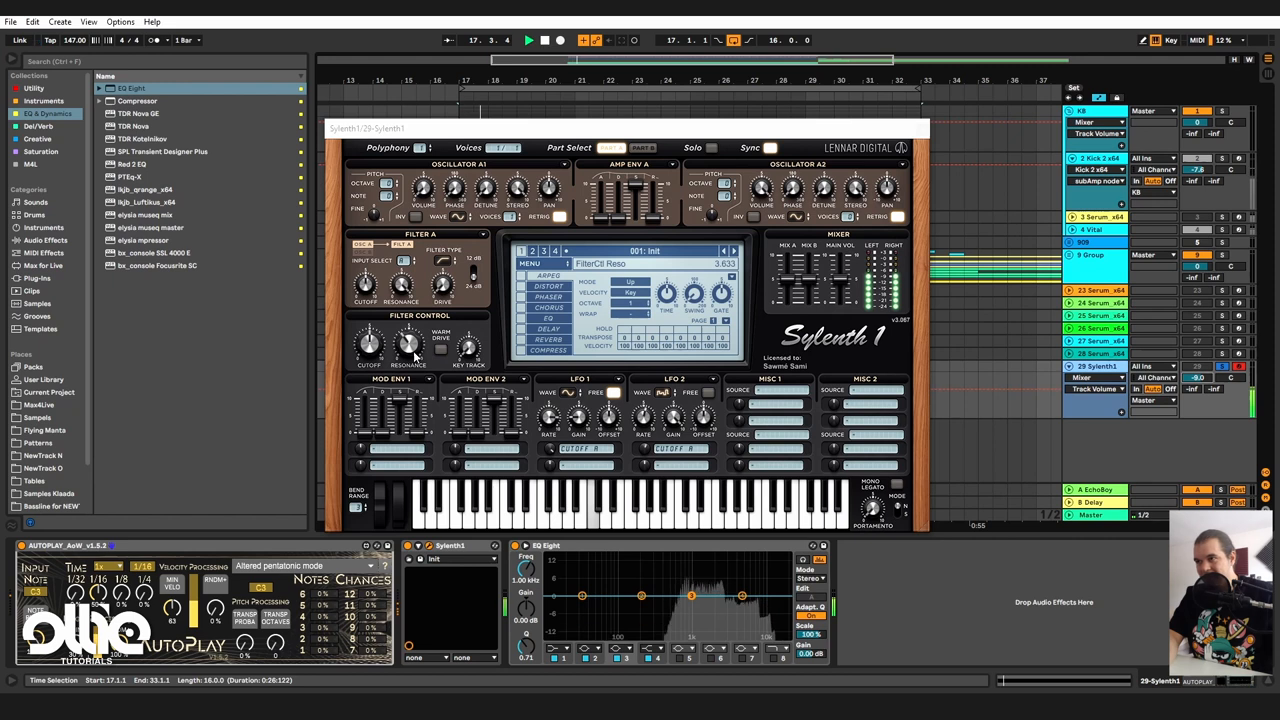
left_click_drag(415, 355, 423, 343)
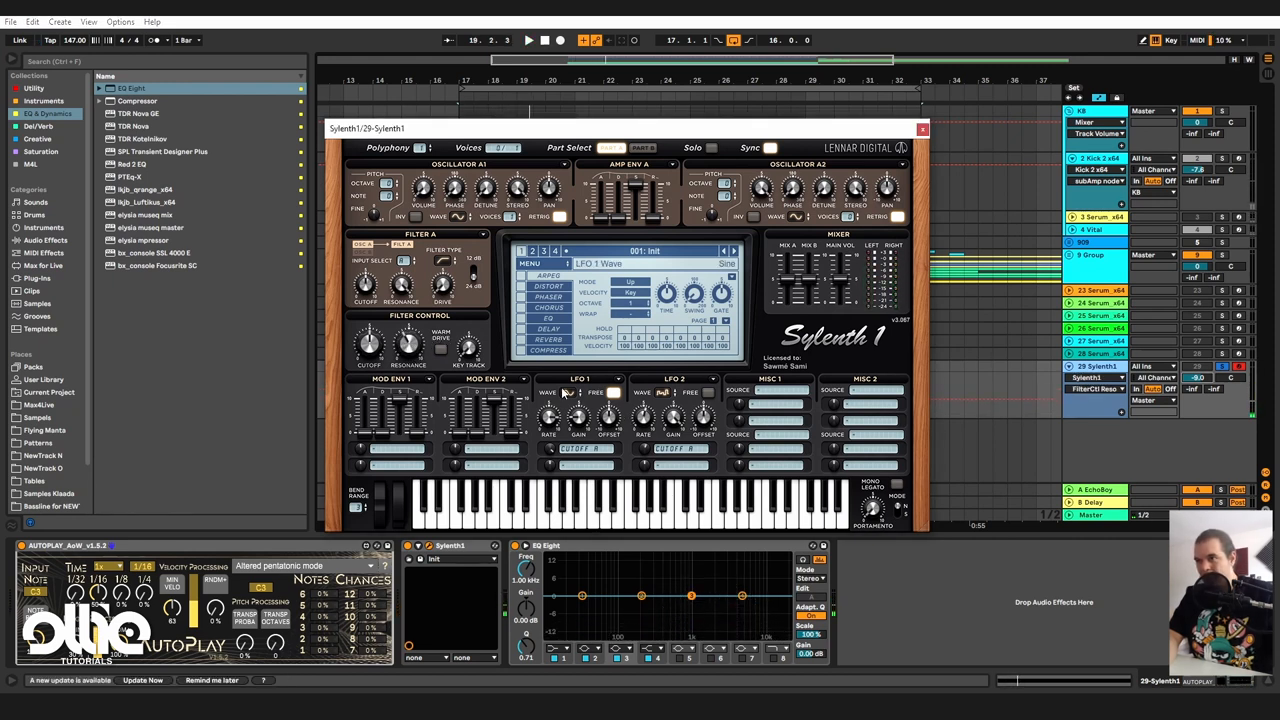
Audition LFO 1 with sine, saw and ramp shapes while playing.
left_click(567, 394)
left_click(572, 404)
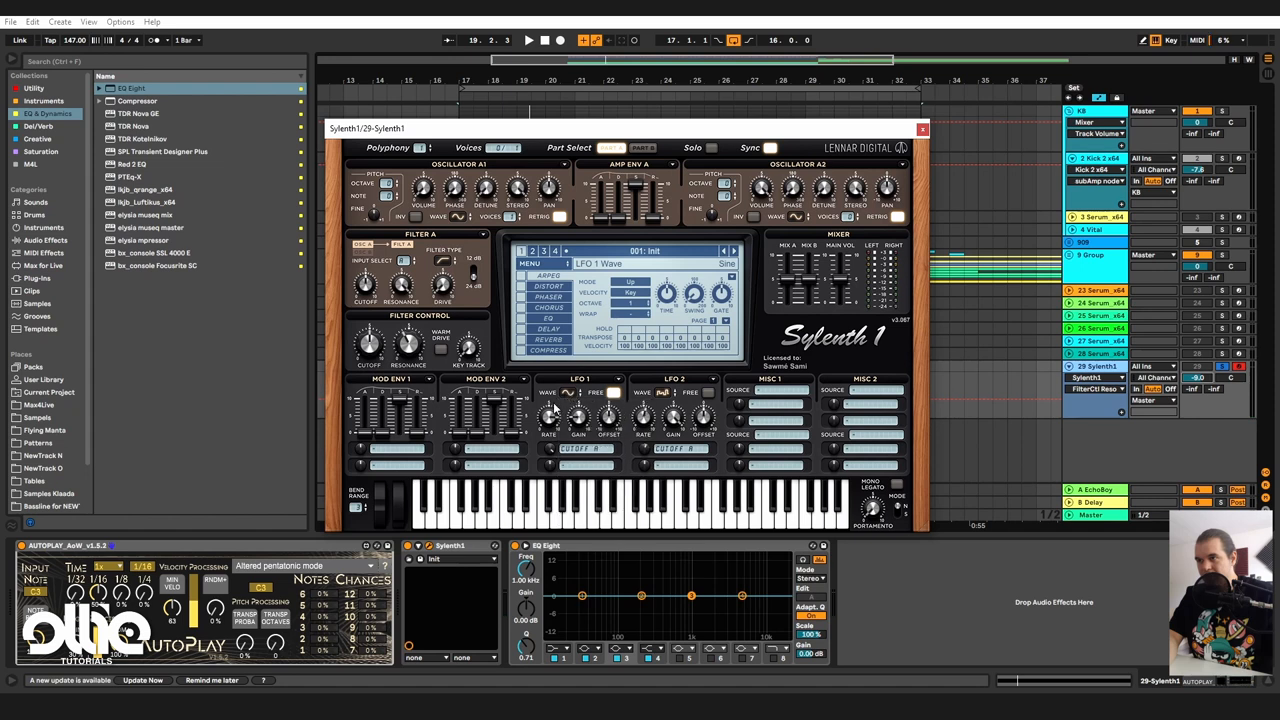
left_click(573, 397)
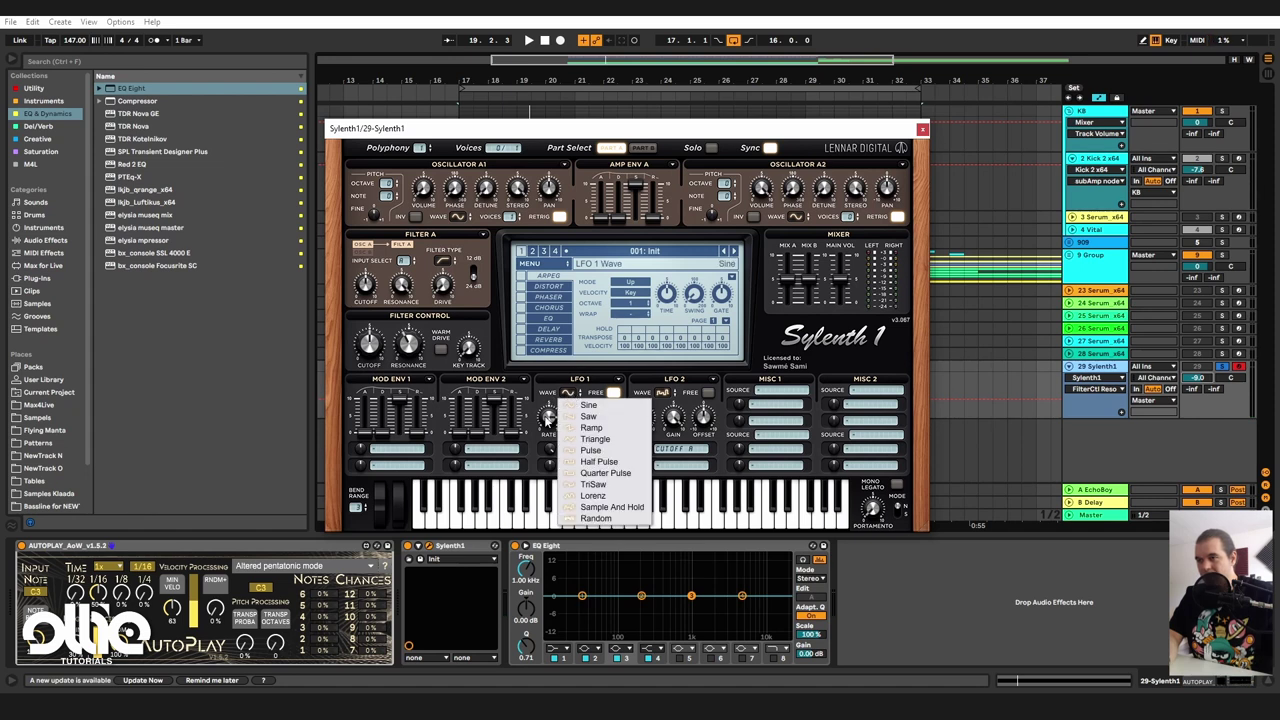
left_click(625, 422)
key("space")
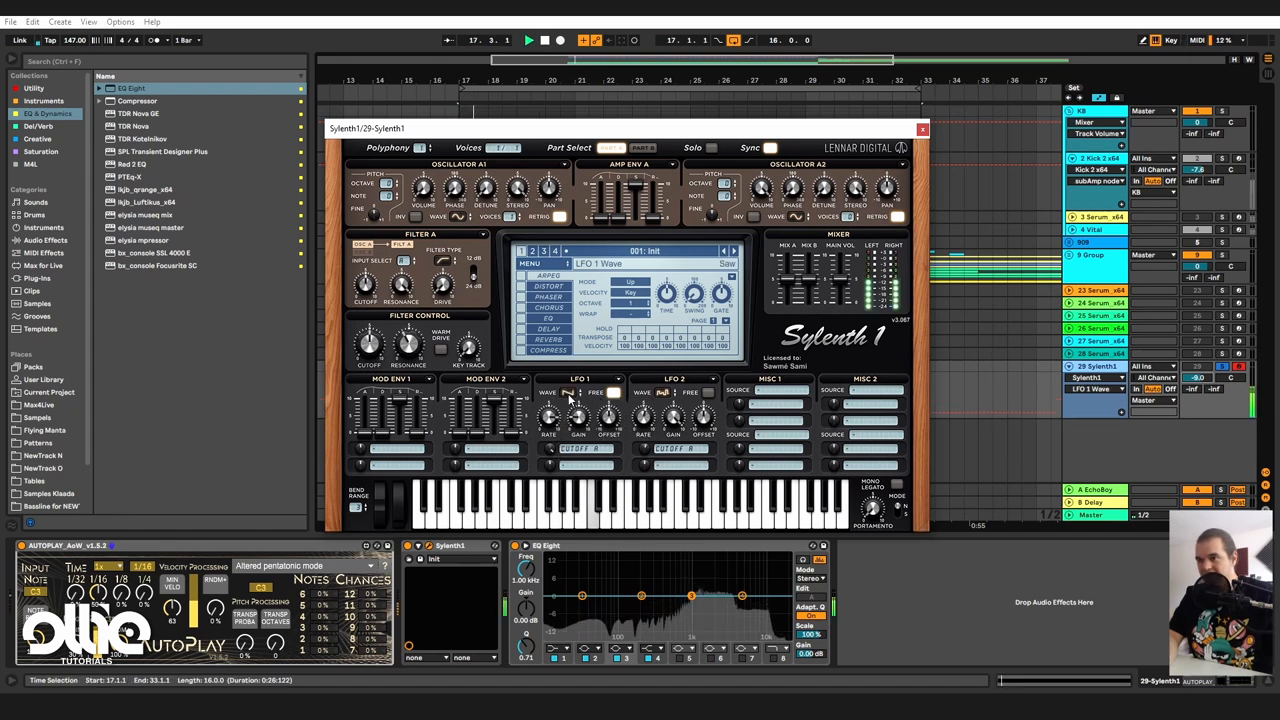
left_click(570, 397)
left_click(595, 480)
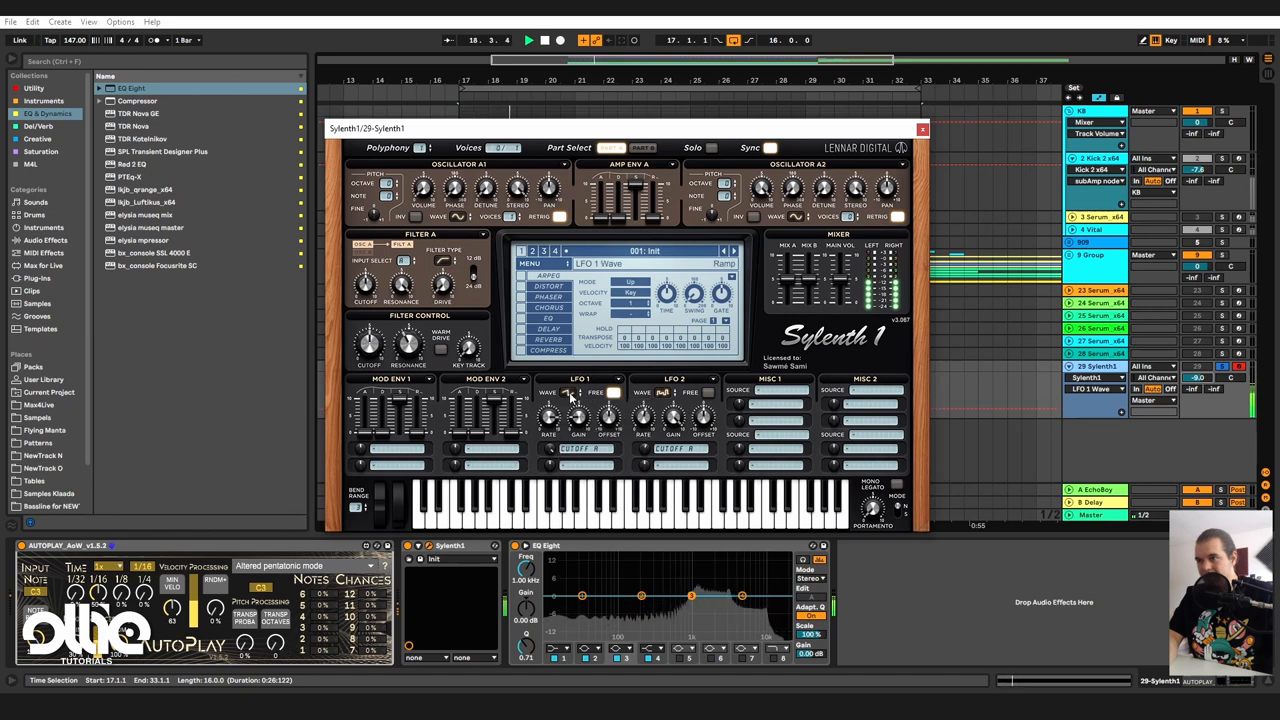
Try triangle, half-pulse and pulse shapes for LFO 1, then settle on Ramp.
left_click(572, 396)
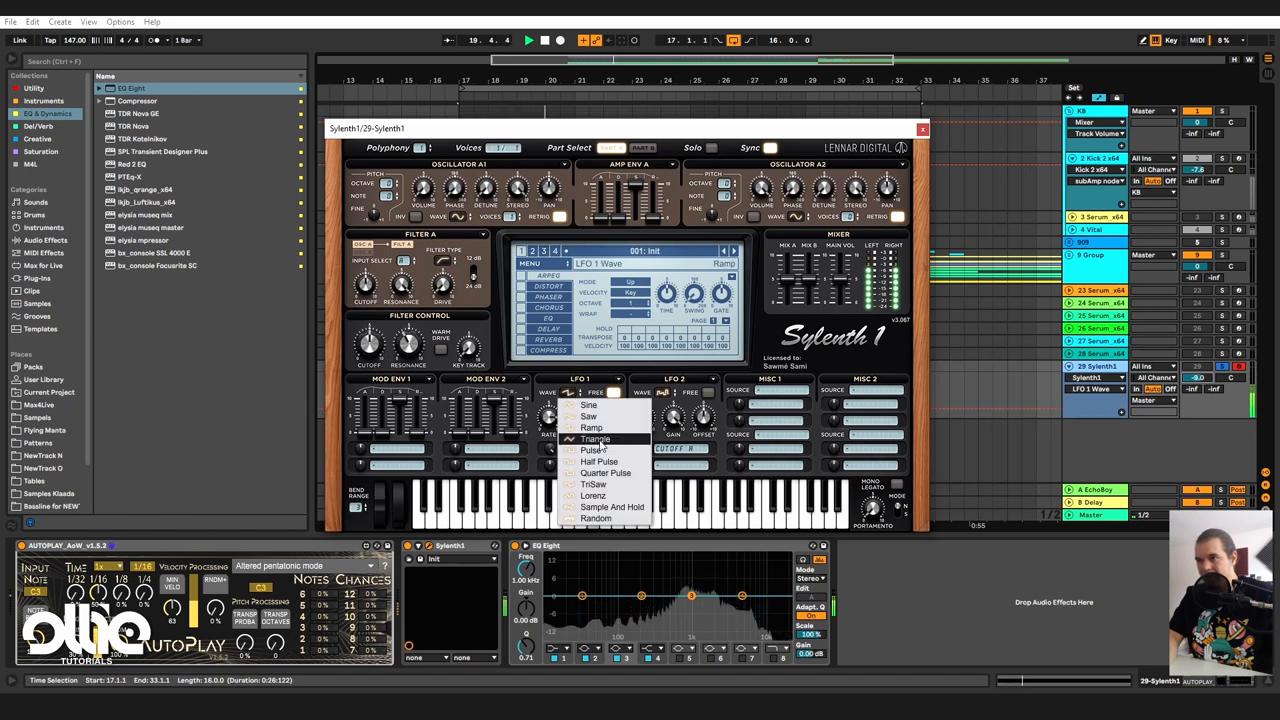
left_click(603, 446)
left_click(570, 396)
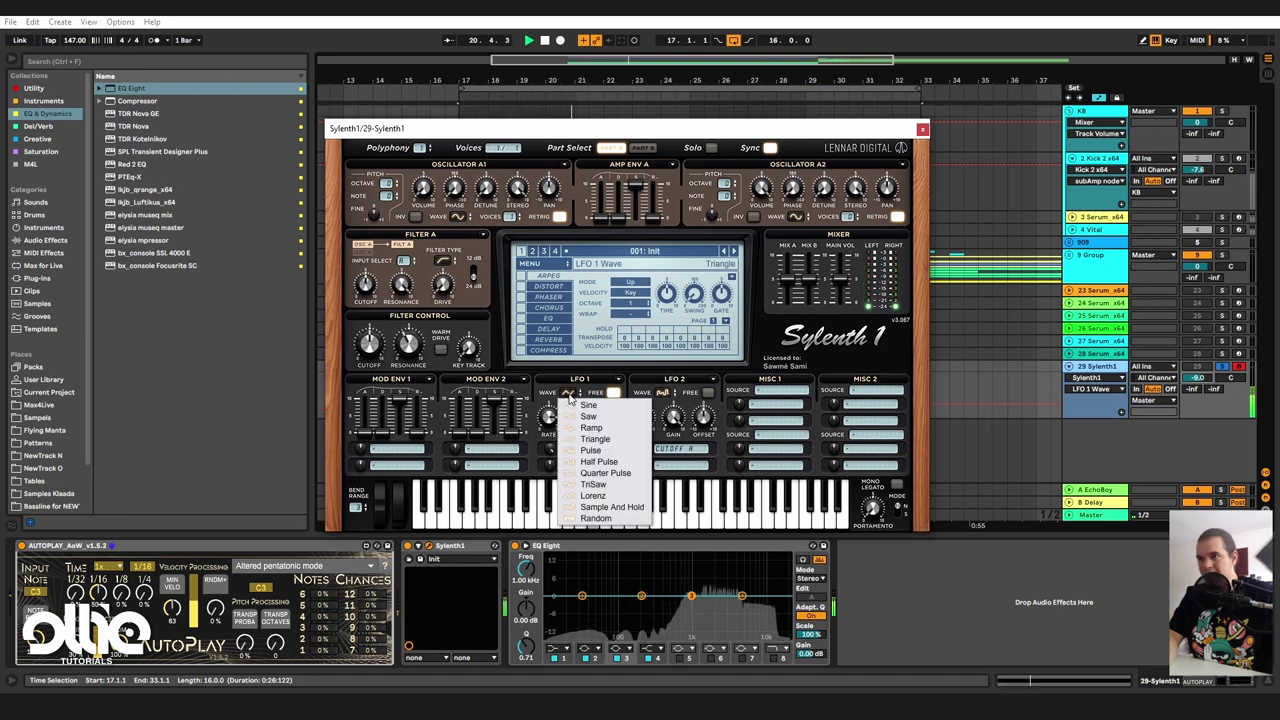
left_click(612, 463)
left_click(572, 397)
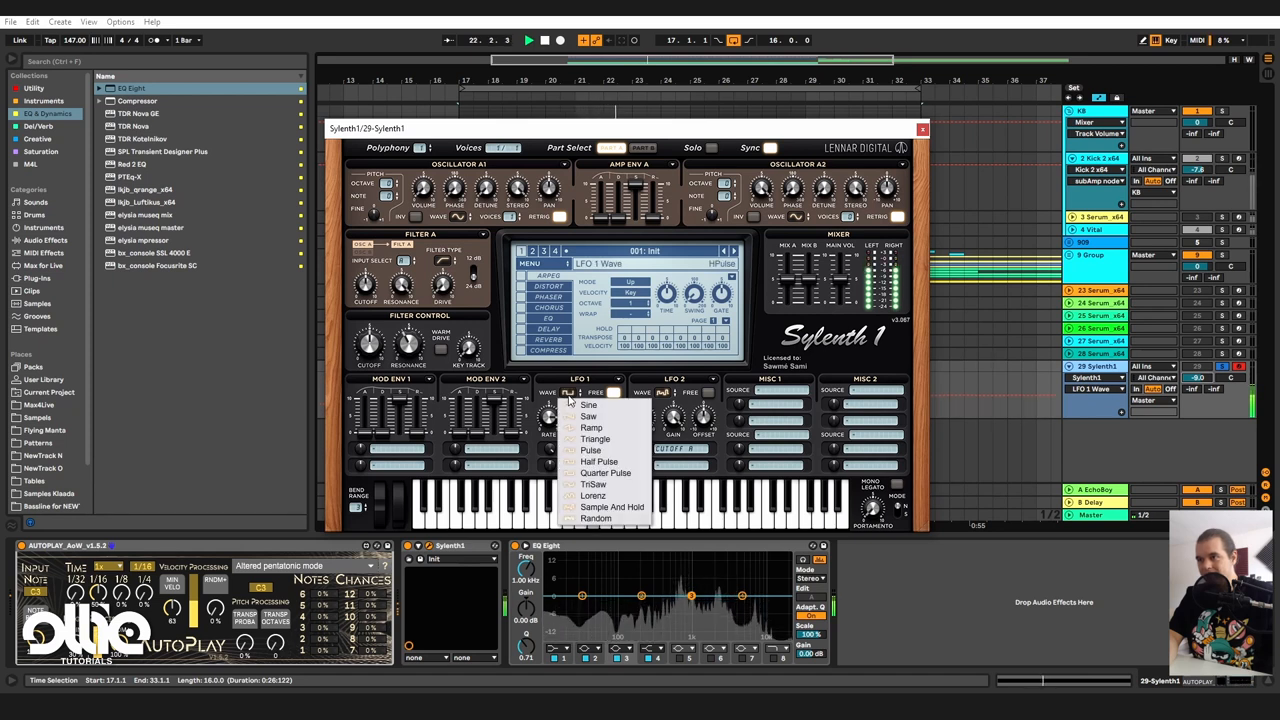
left_click(591, 450)
left_click(570, 396)
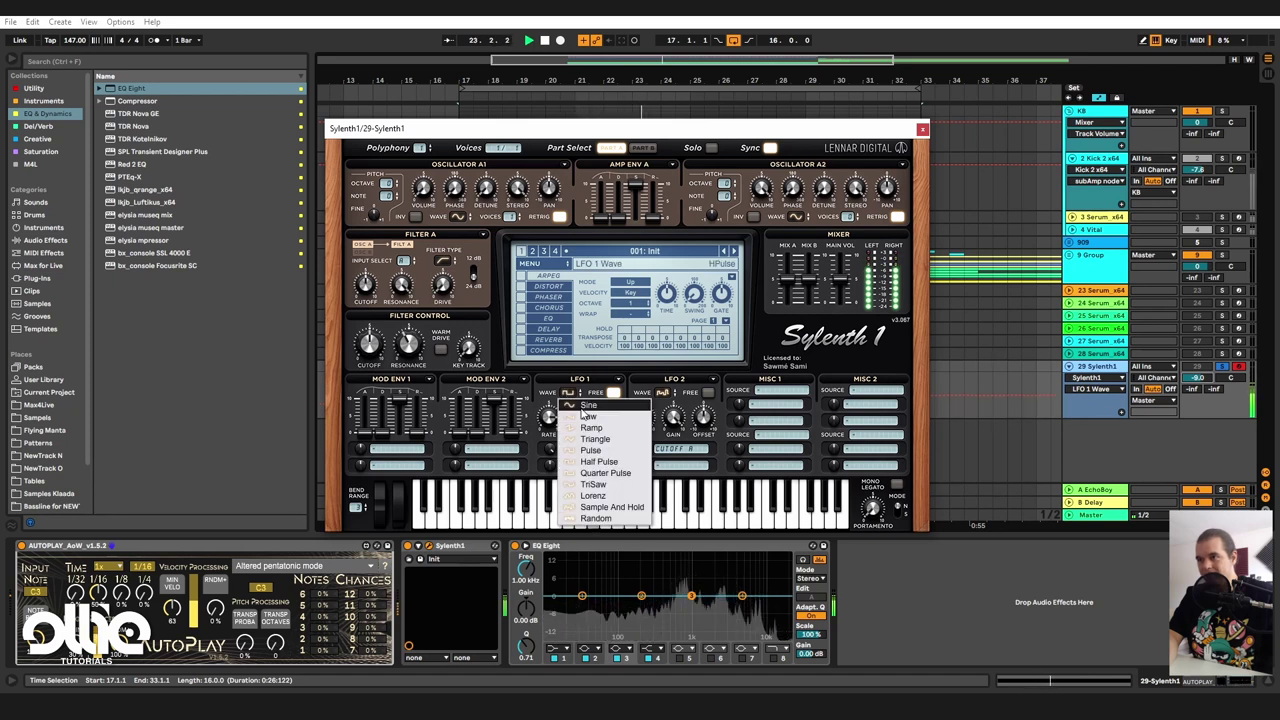
left_click(591, 450)
left_click(567, 393)
left_click(606, 443)
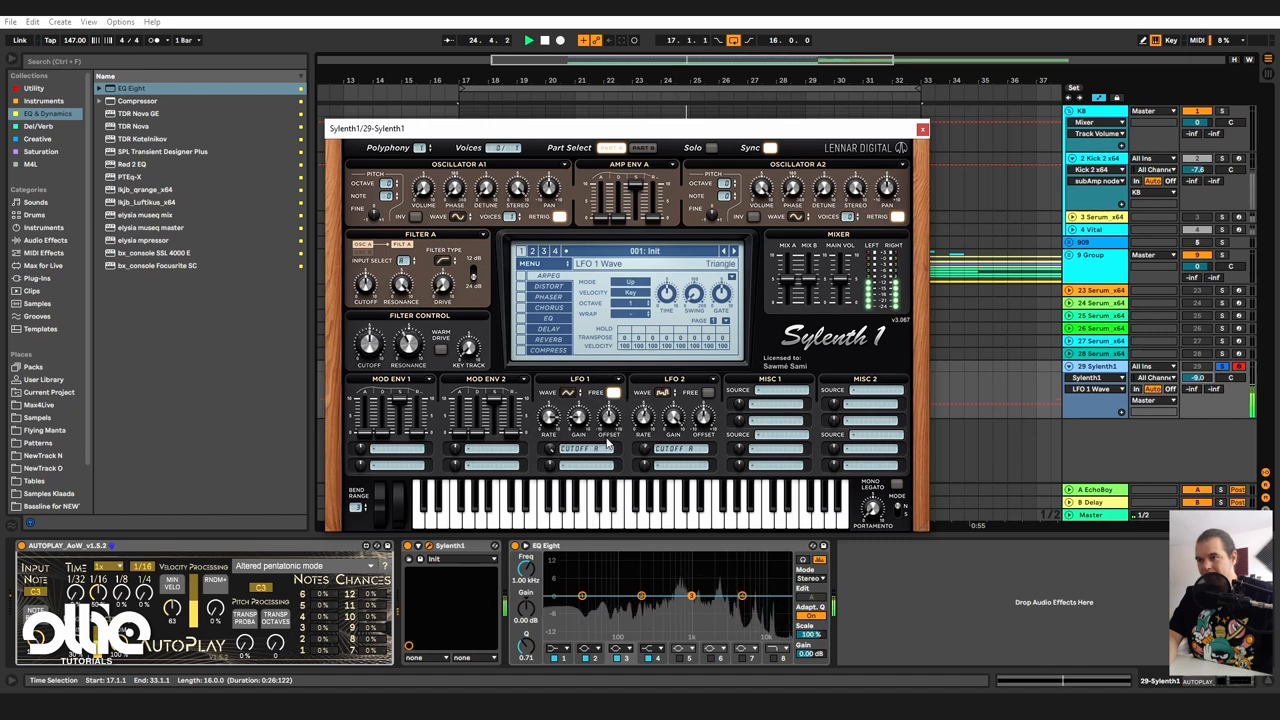
left_click(572, 397)
left_click(594, 430)
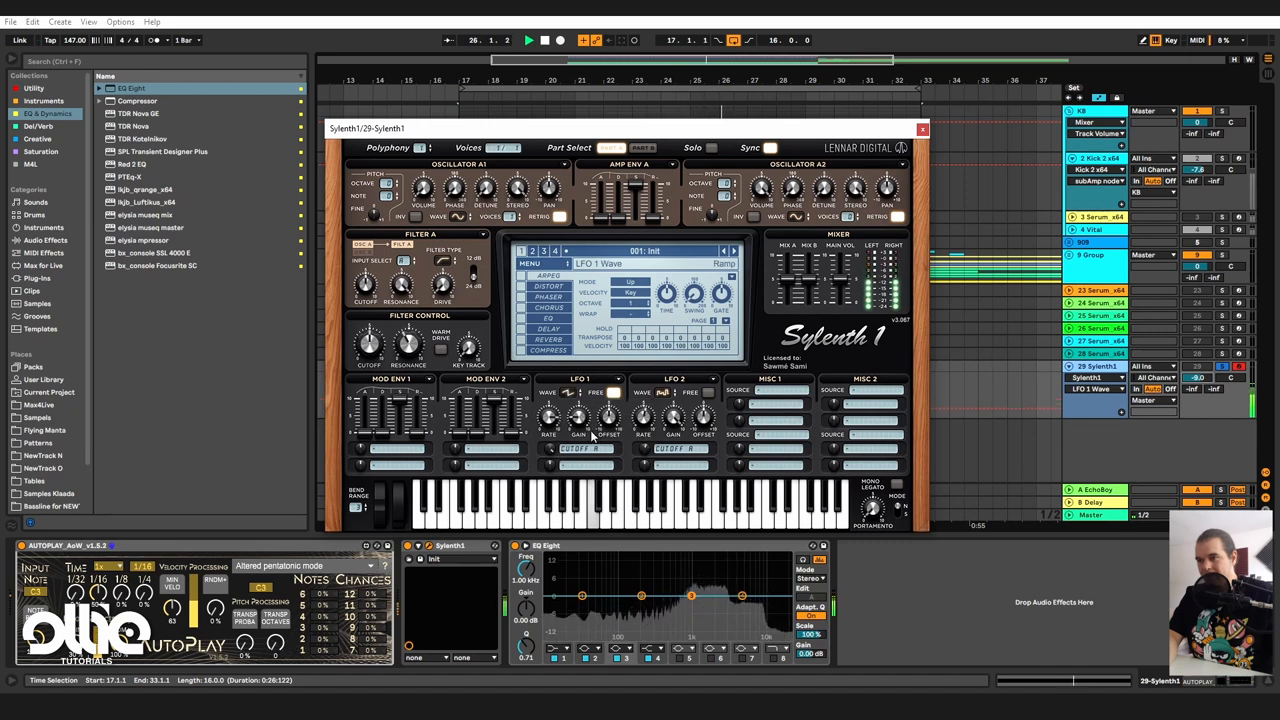
left_click(570, 393)
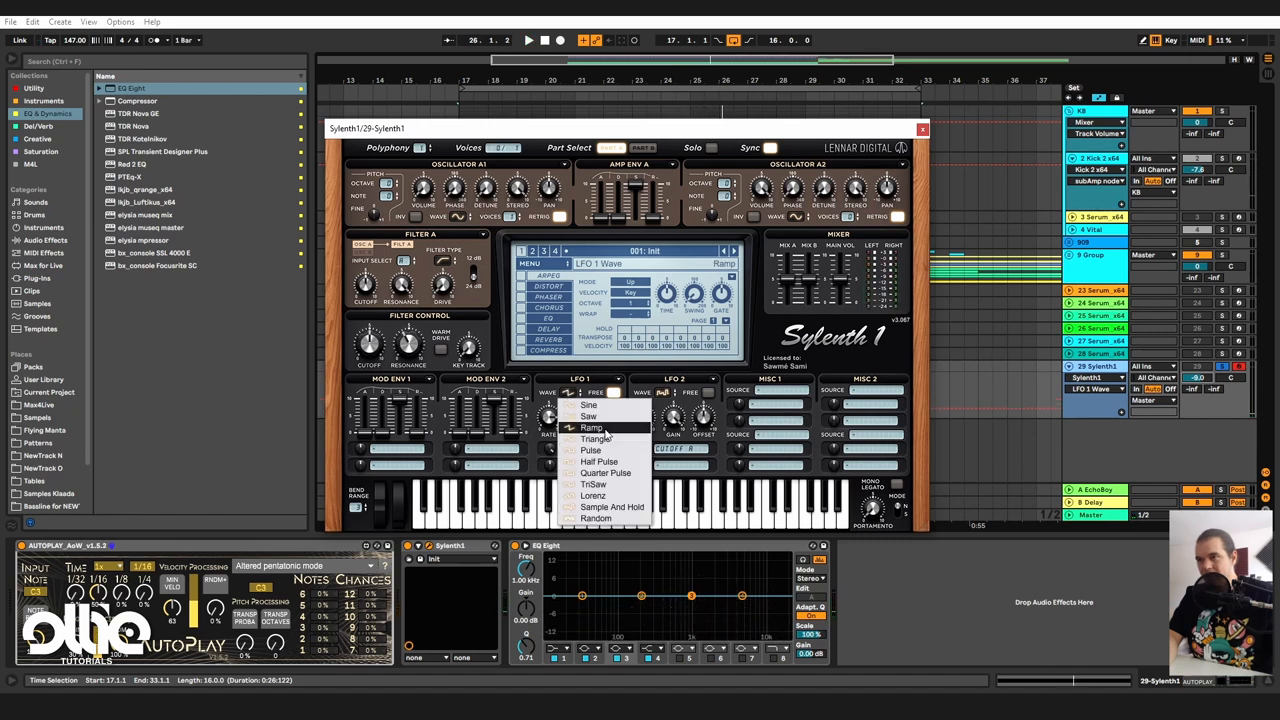
left_click(605, 436)
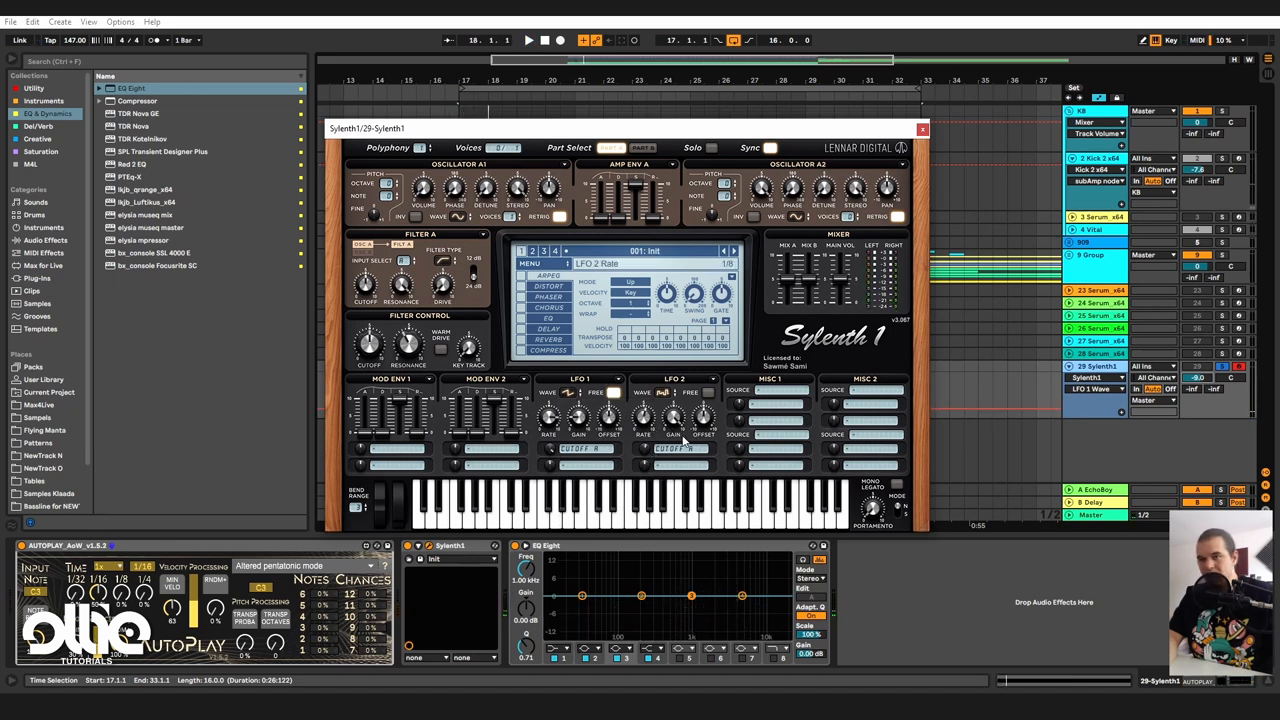
With the arp playing, set EQ Eight band 1 to a low cut at about 200 Hz.
key("space")
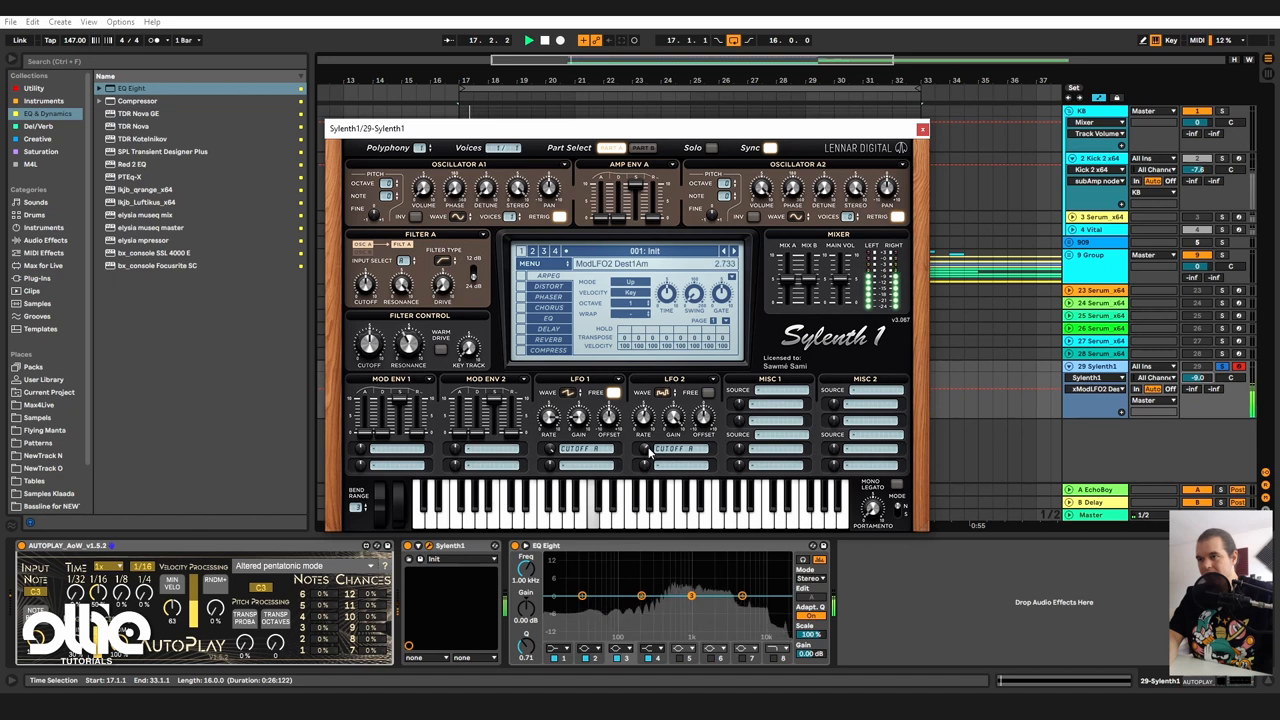
left_click(553, 648)
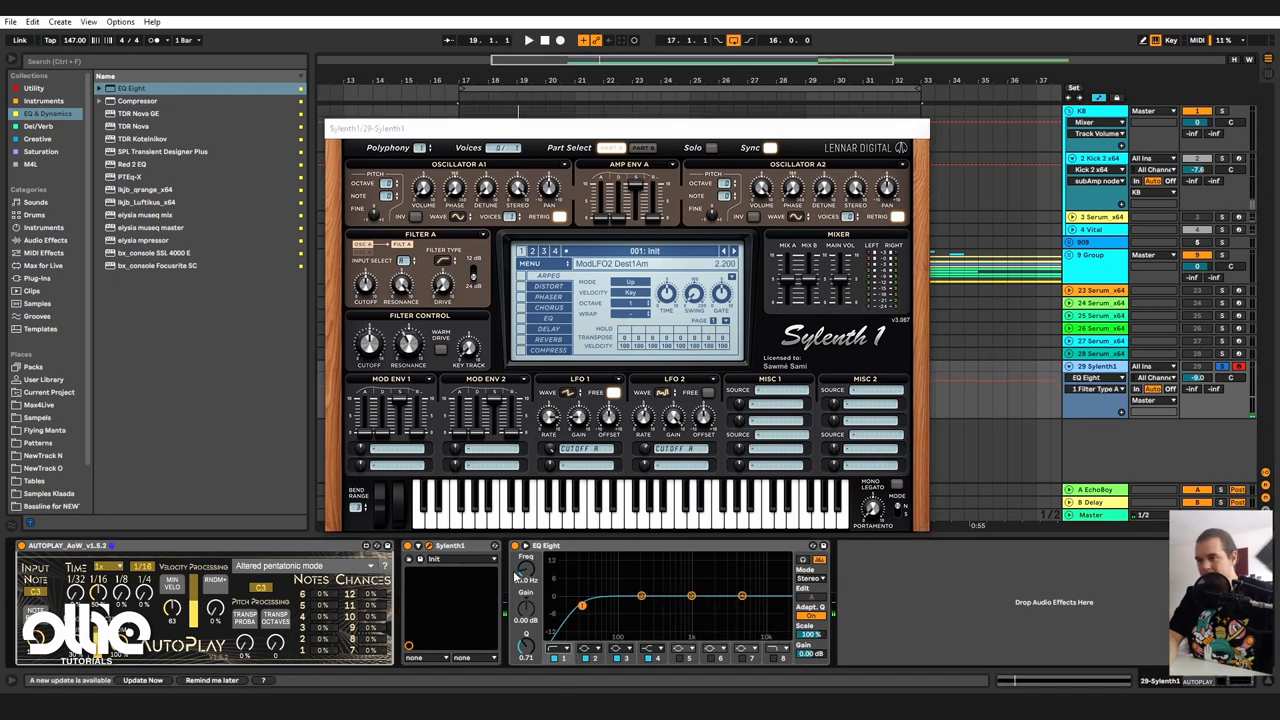
left_click_drag(514, 574, 514, 540)
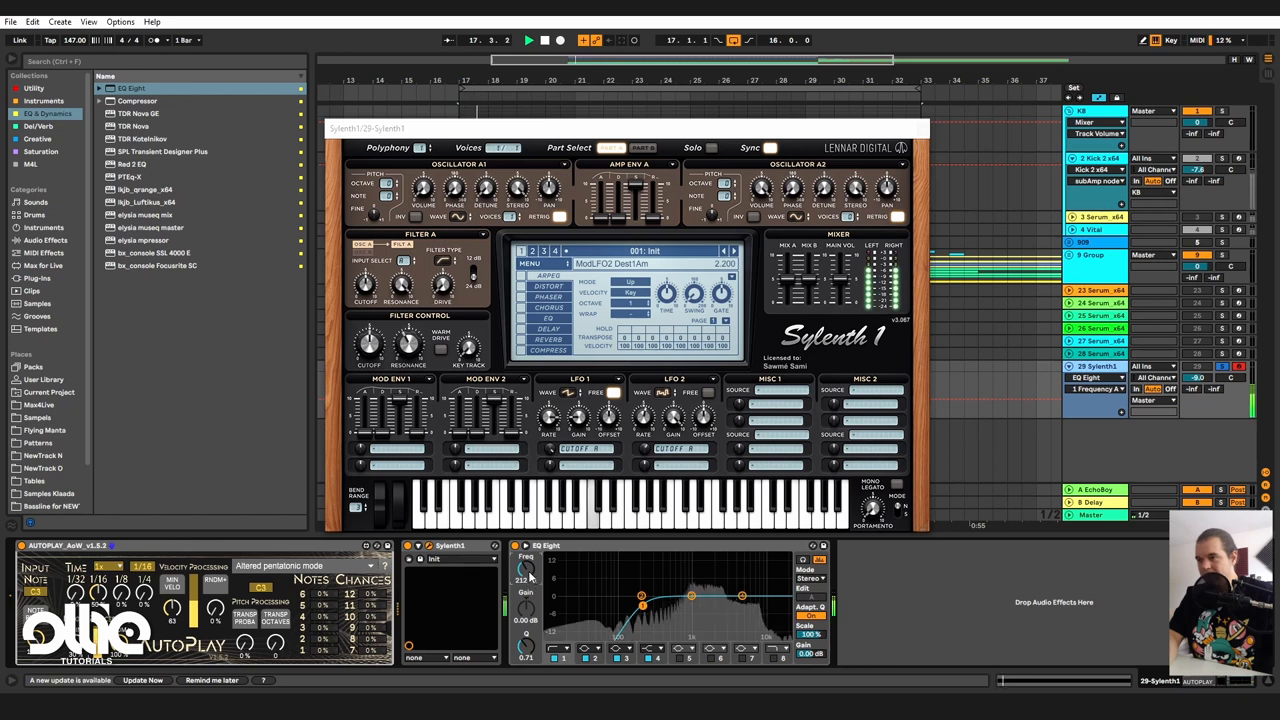
Enable Sylenth1's ping-pong delay, raise its low cut and narrow its width to about 78.7%.
left_click(548, 328)
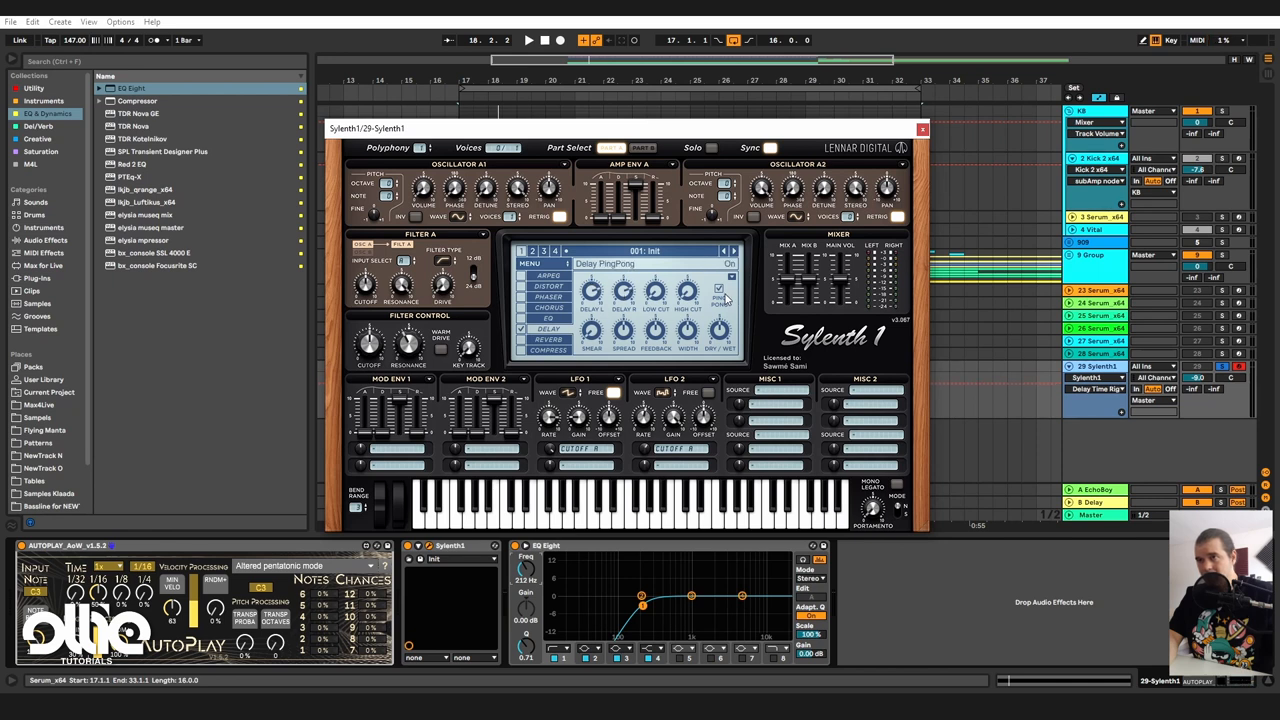
left_click_drag(686, 260, 690, 251)
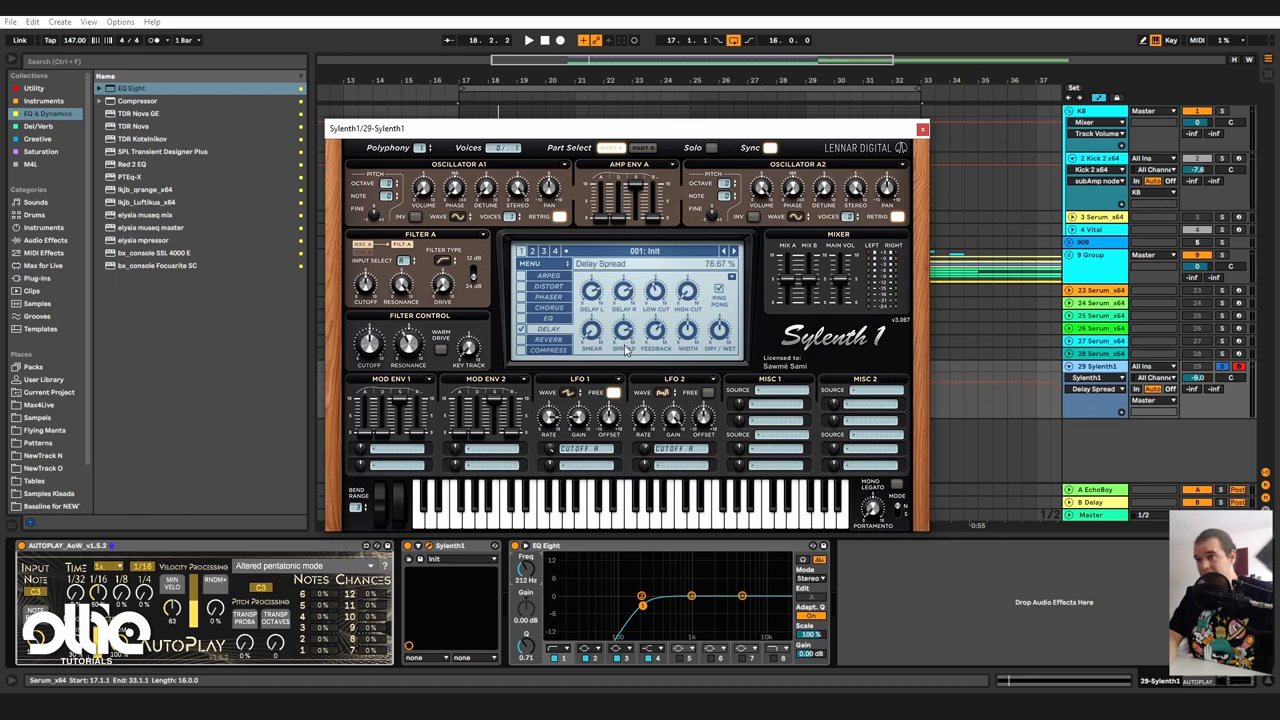
key("space")
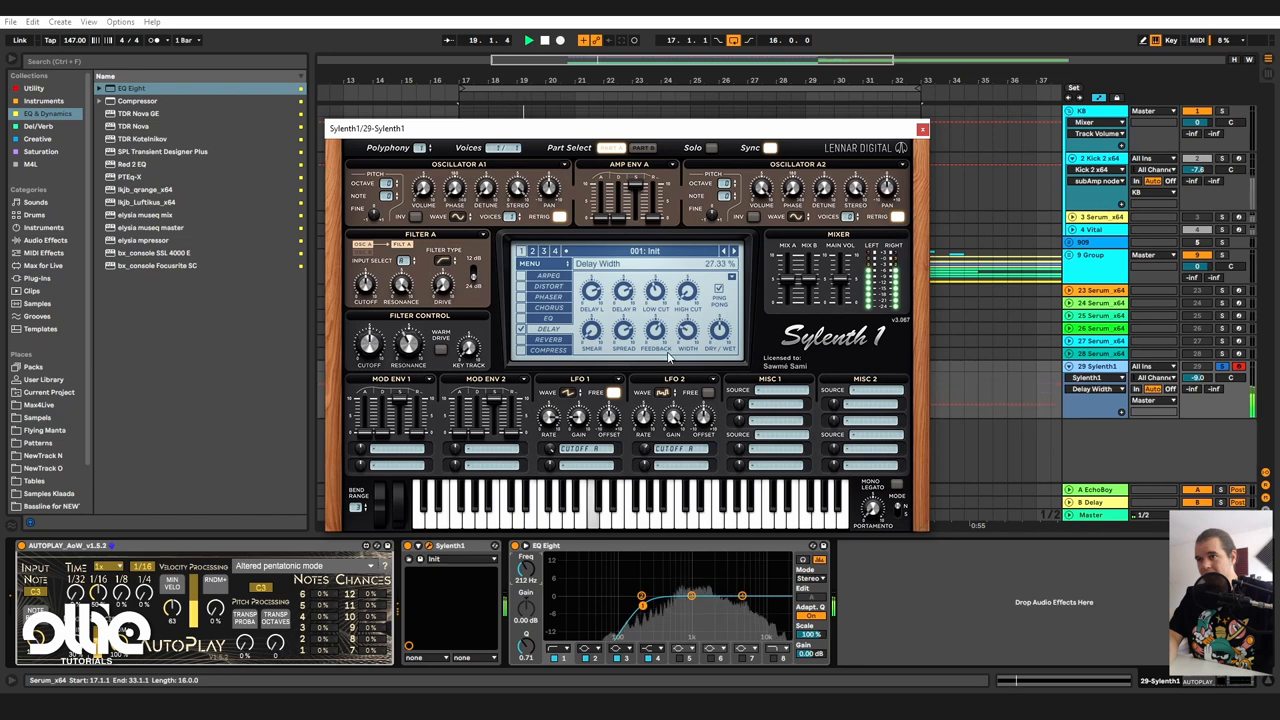
left_click_drag(690, 333, 674, 358)
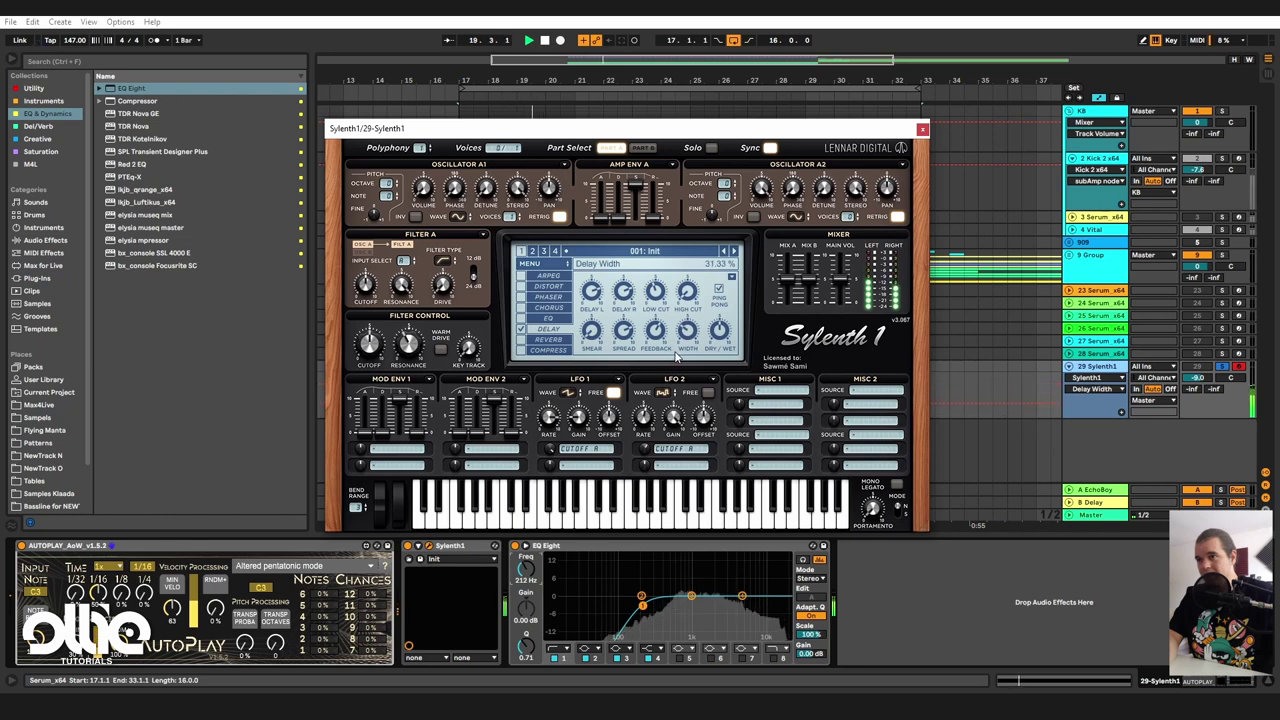
Restart playback to audition the delayed arp with dry/wet at 50%.
key("space")
left_click(1226, 368)
key("space")
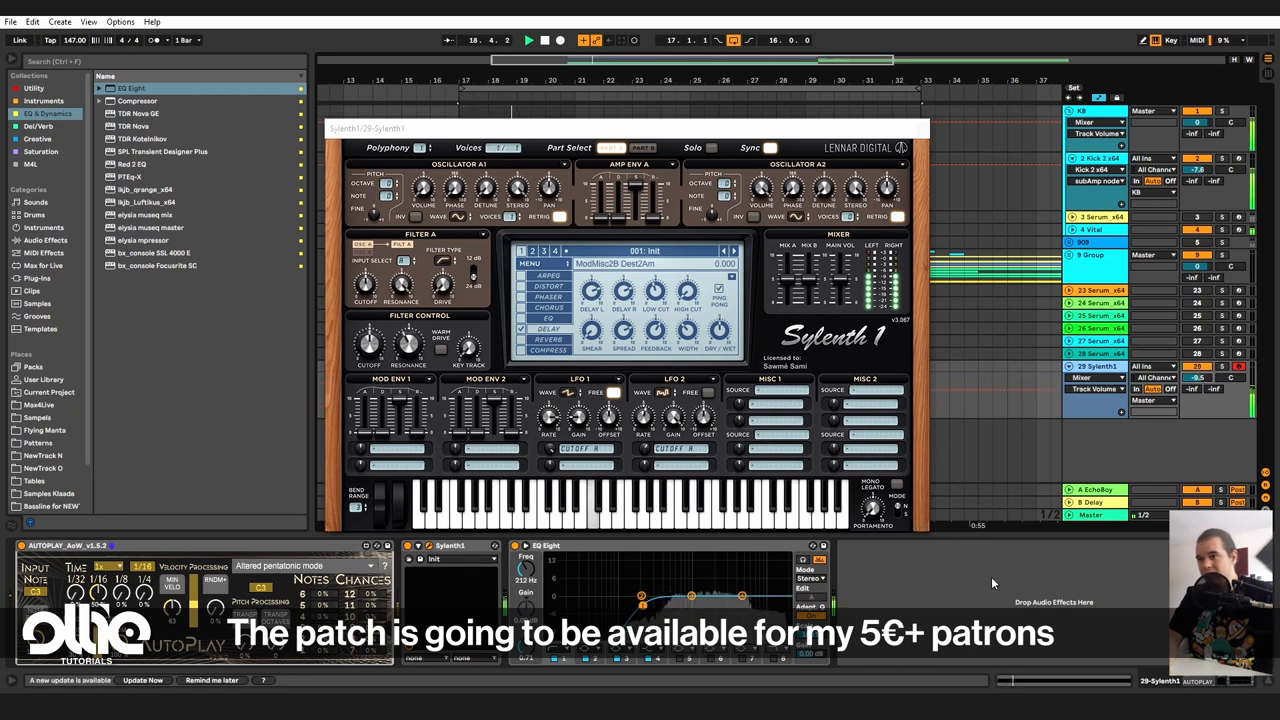
Raise then pull back LFO 1's modulation amount and nudge the delay's dry/wet mix.
left_click(578, 418)
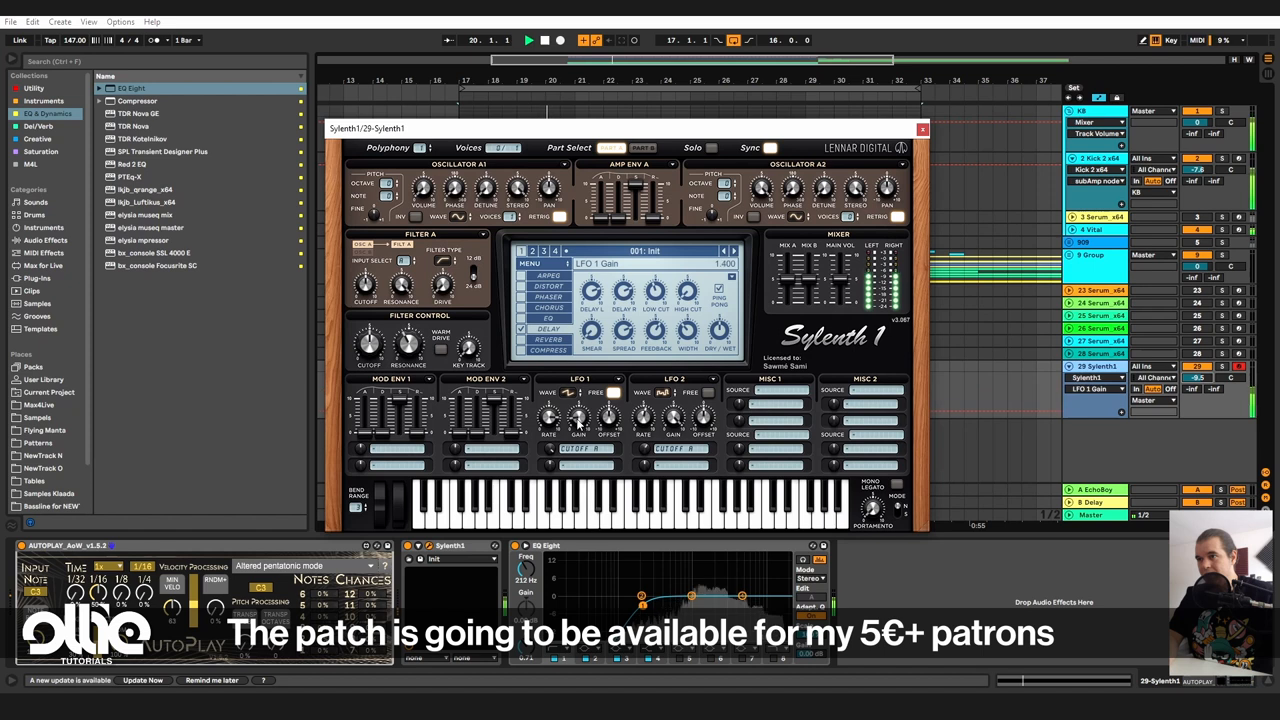
left_click_drag(578, 420, 600, 423)
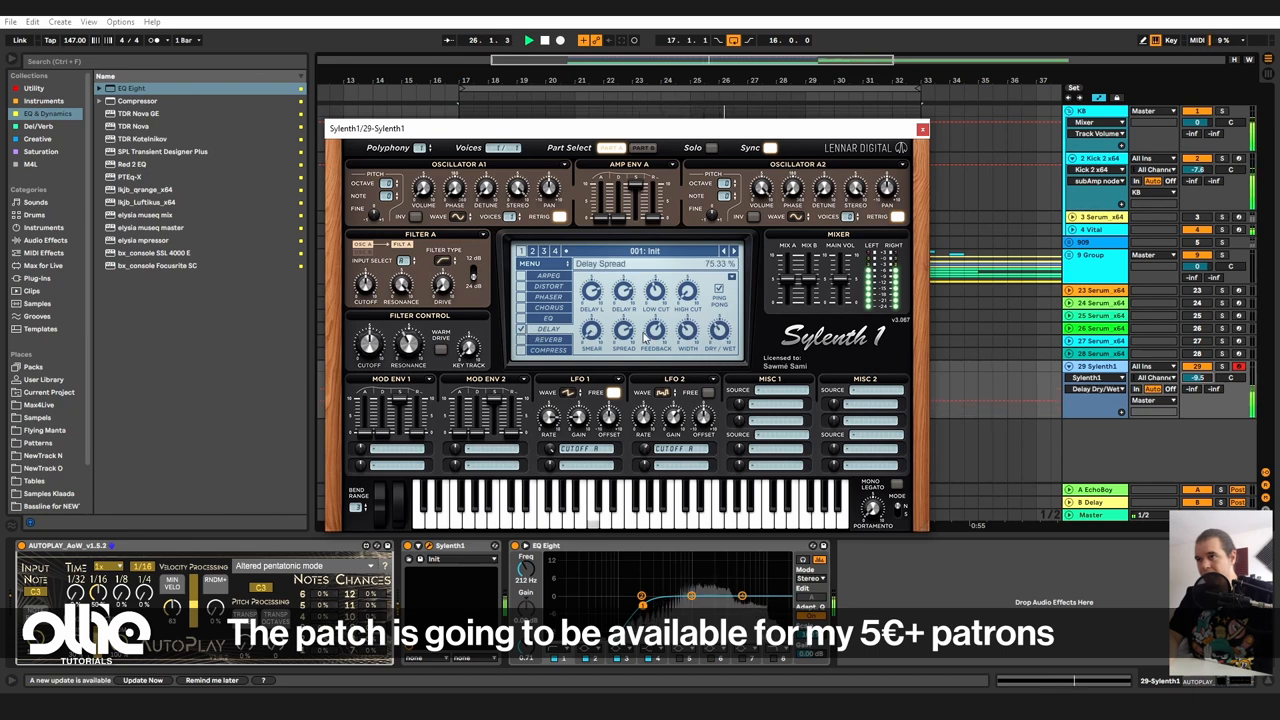
left_click_drag(721, 342, 726, 340)
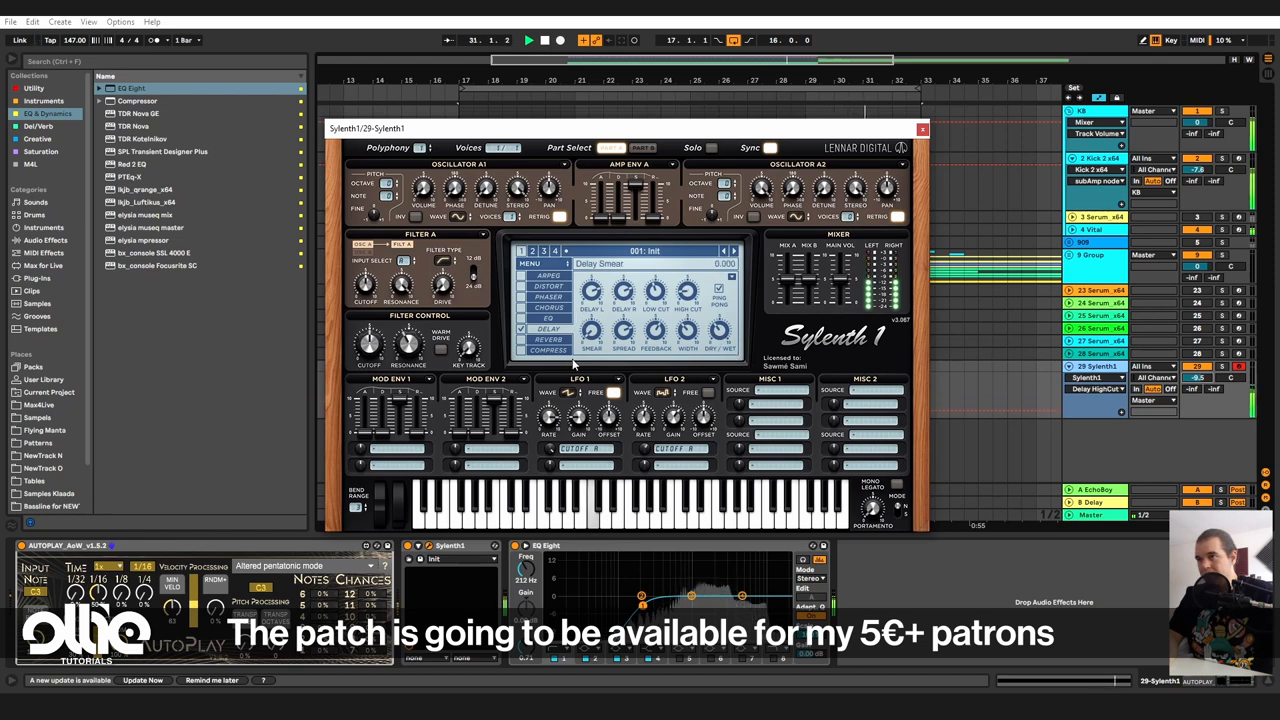
left_click_drag(597, 396, 592, 437)
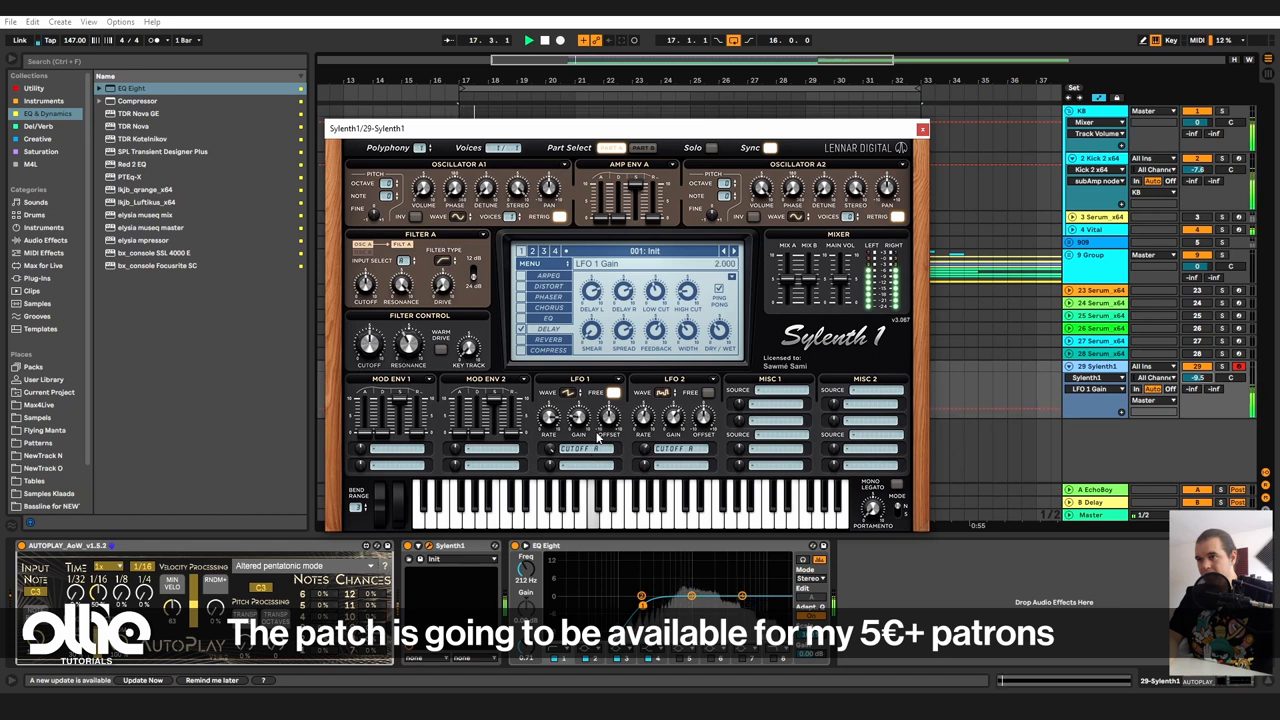
Lower LFO 2's gain to about 4.9 and slow LFO 1's rate to about 44.5 Hz.
left_click(679, 420)
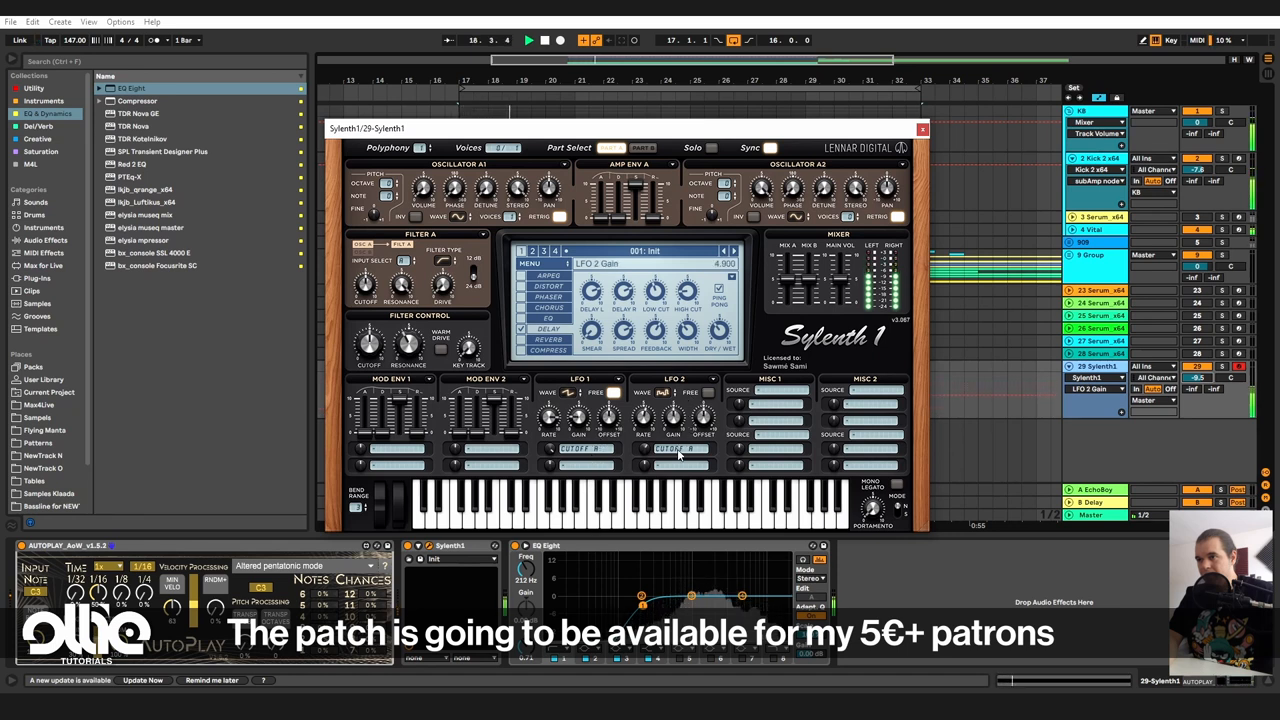
left_click_drag(681, 418, 678, 424)
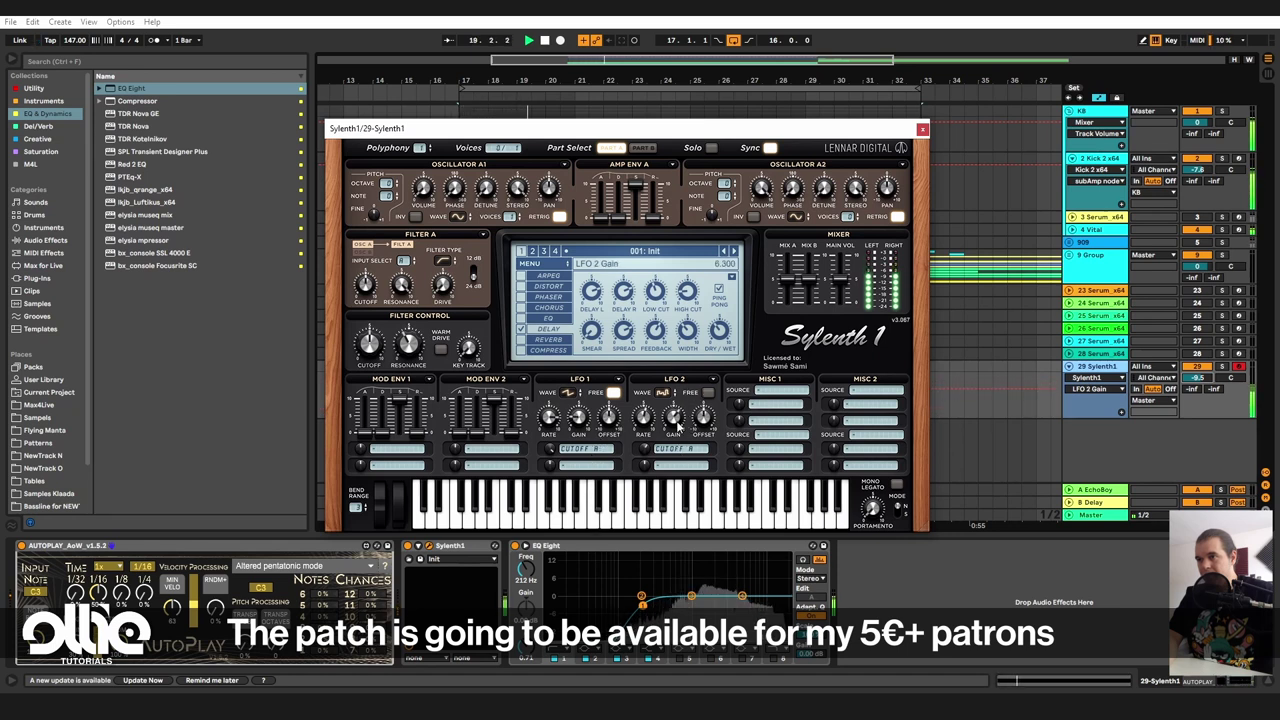
left_click(547, 422)
mouse_move(546, 425)
left_mouse_down()
mouse_move(536, 446)
mouse_move(555, 380)
mouse_move(553, 426)
left_mouse_up()
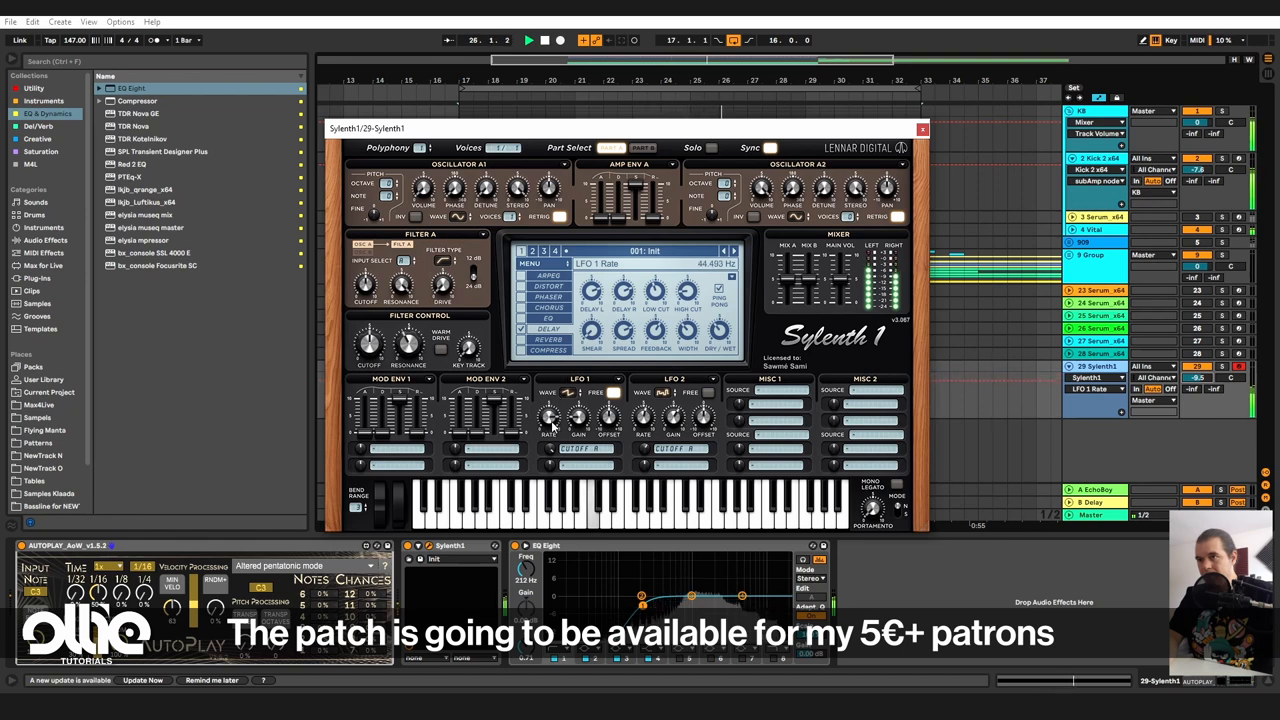